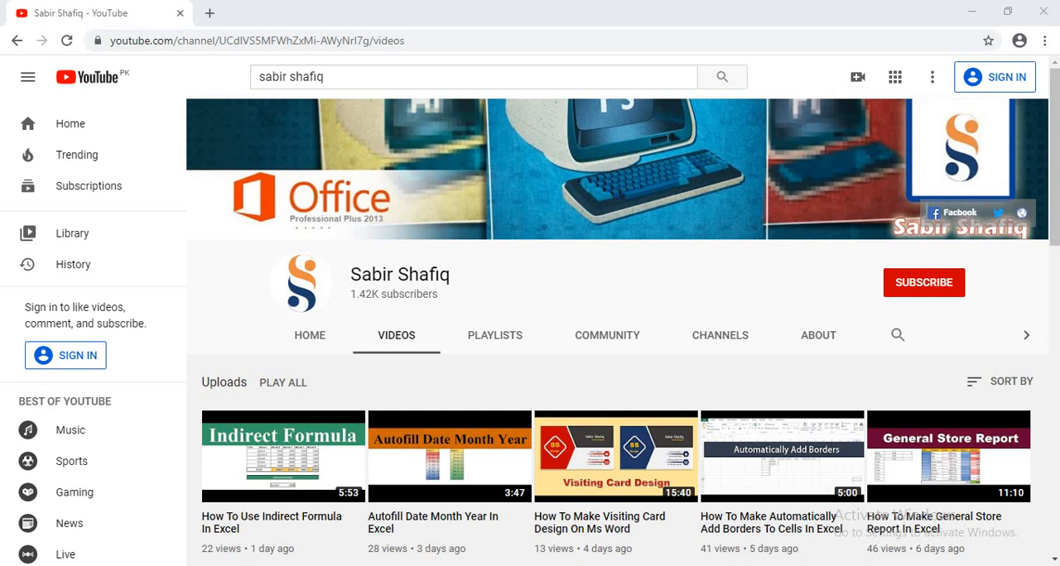
{"action": "left_click", "coordinate": [943, 303]}
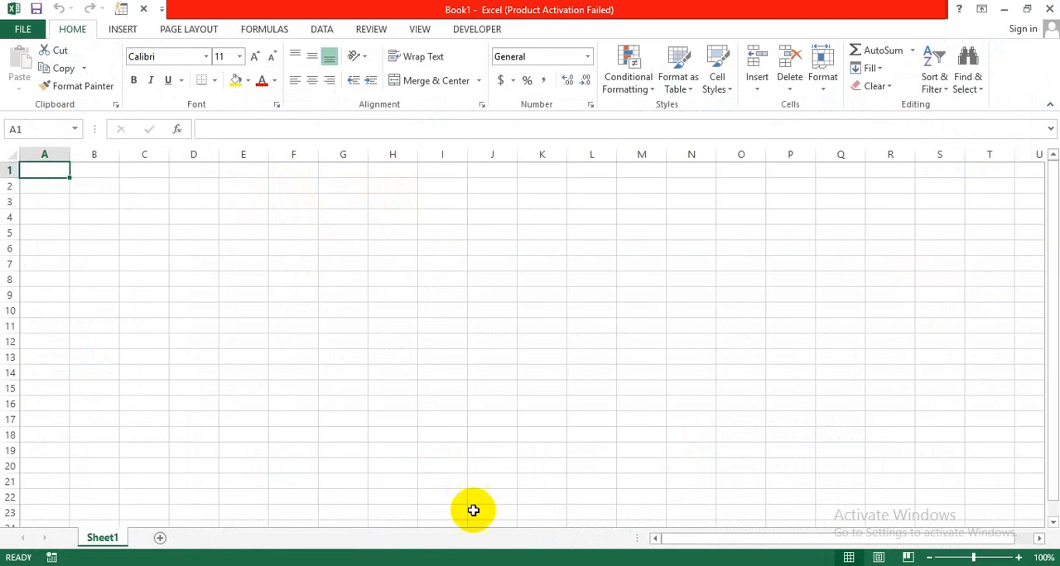
{"action": "left_click", "coordinate": [433, 430]}
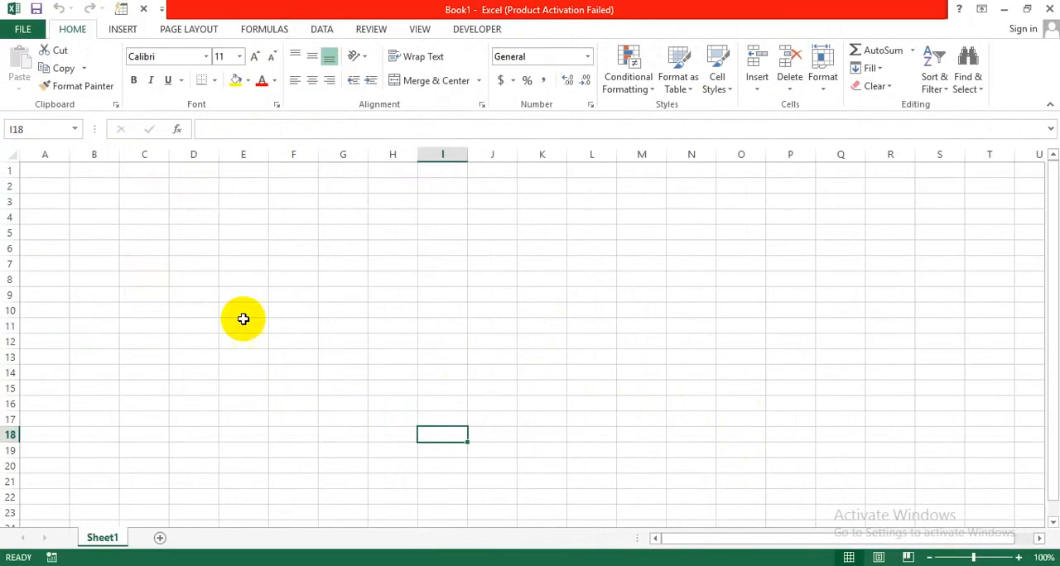
- Zoom the blank sheet out, display it in Page Layout view, and return it to Normal view with page breaks shown
{"action": "left_click", "coordinate": [929, 558]}
{"action": "left_click", "coordinate": [929, 558]}
{"action": "left_click", "coordinate": [929, 558]}
{"action": "left_click", "coordinate": [928, 558]}
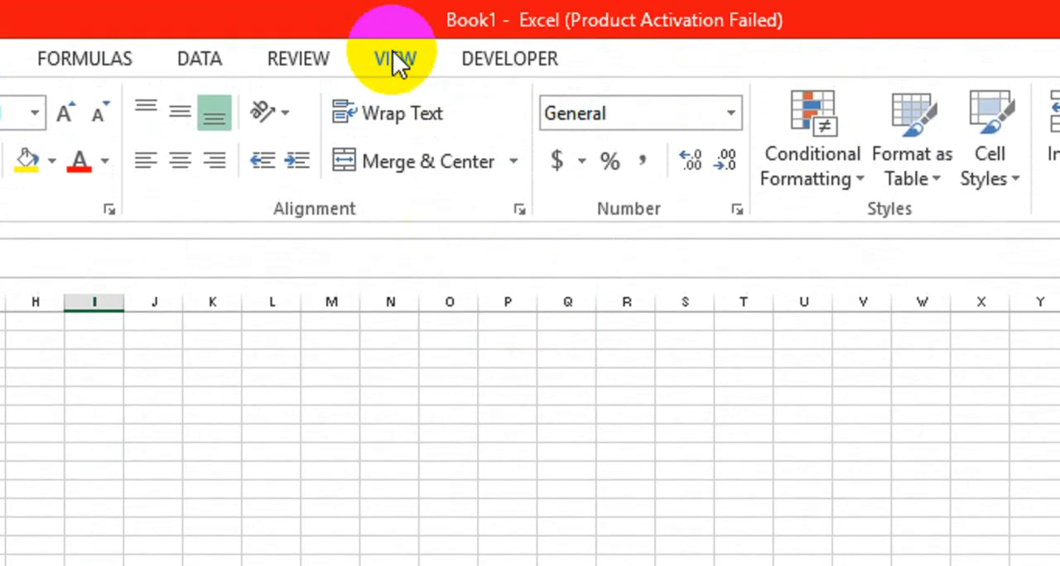
{"action": "left_click", "coordinate": [396, 61]}
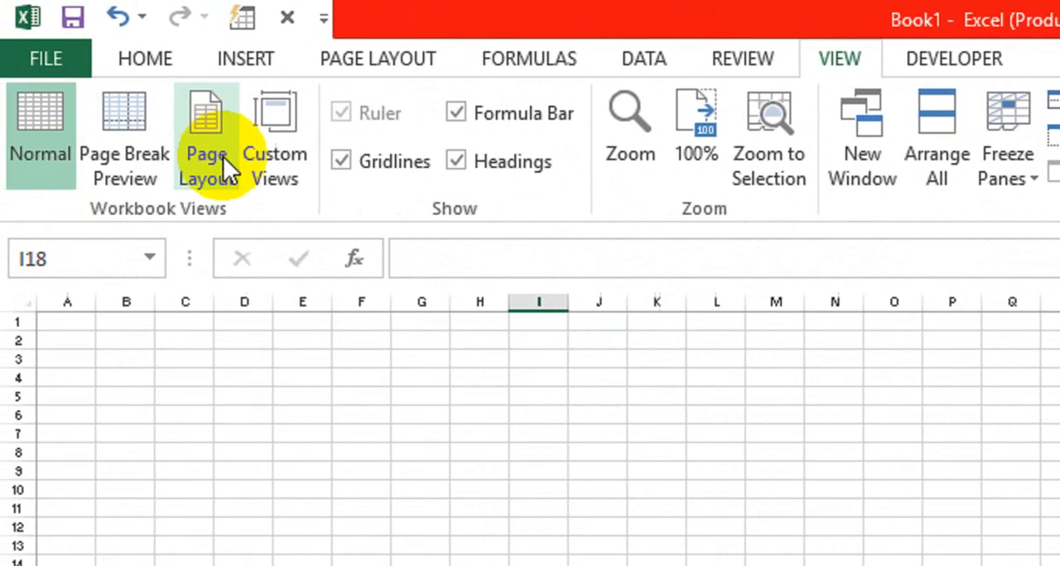
{"action": "left_click", "coordinate": [218, 156]}
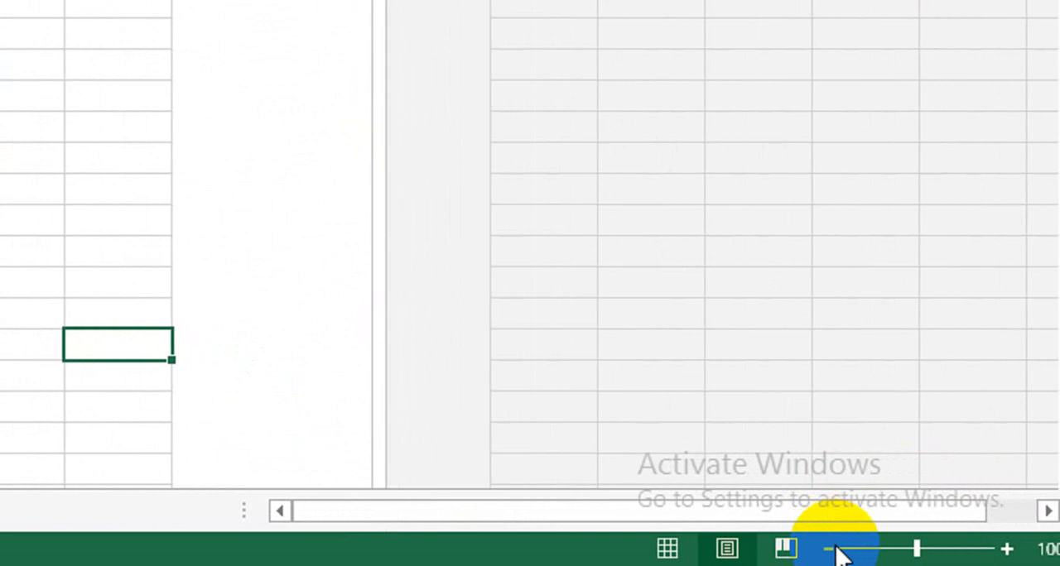
{"action": "left_click", "coordinate": [802, 549]}
{"action": "left_click", "coordinate": [801, 549]}
{"action": "left_click", "coordinate": [801, 548]}
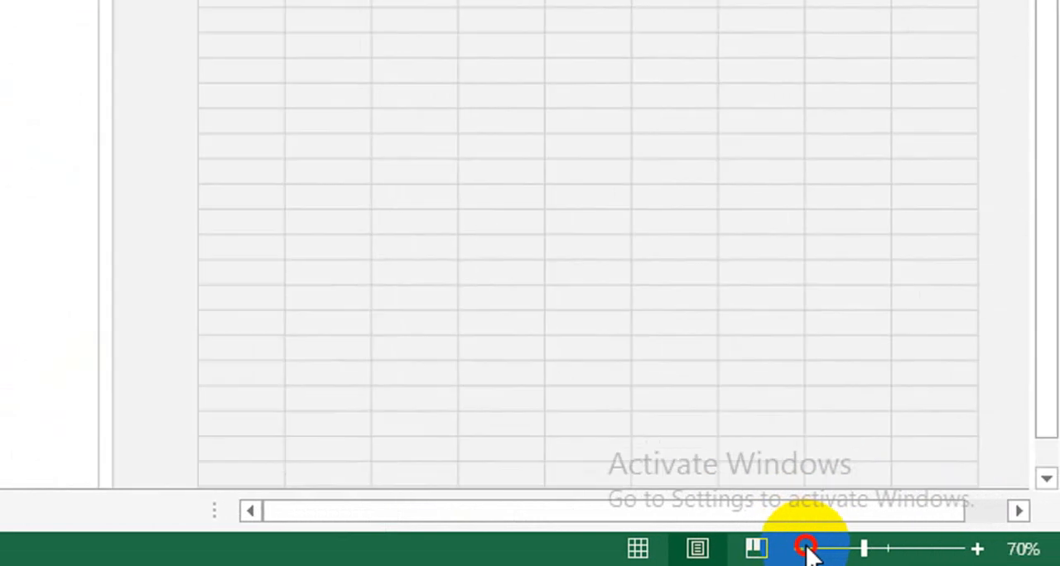
{"action": "left_click", "coordinate": [801, 548]}
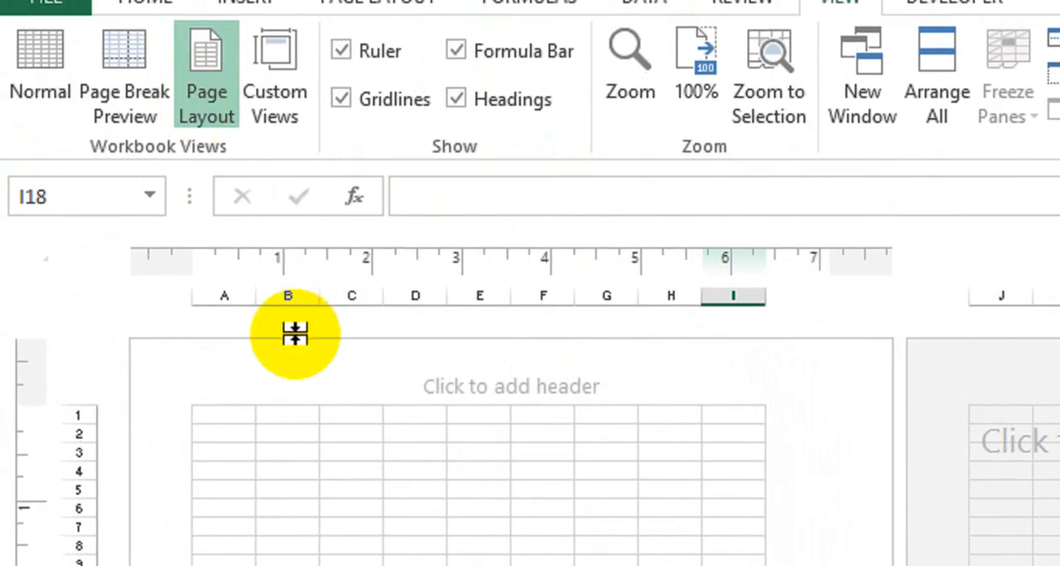
{"action": "left_click", "coordinate": [190, 221]}
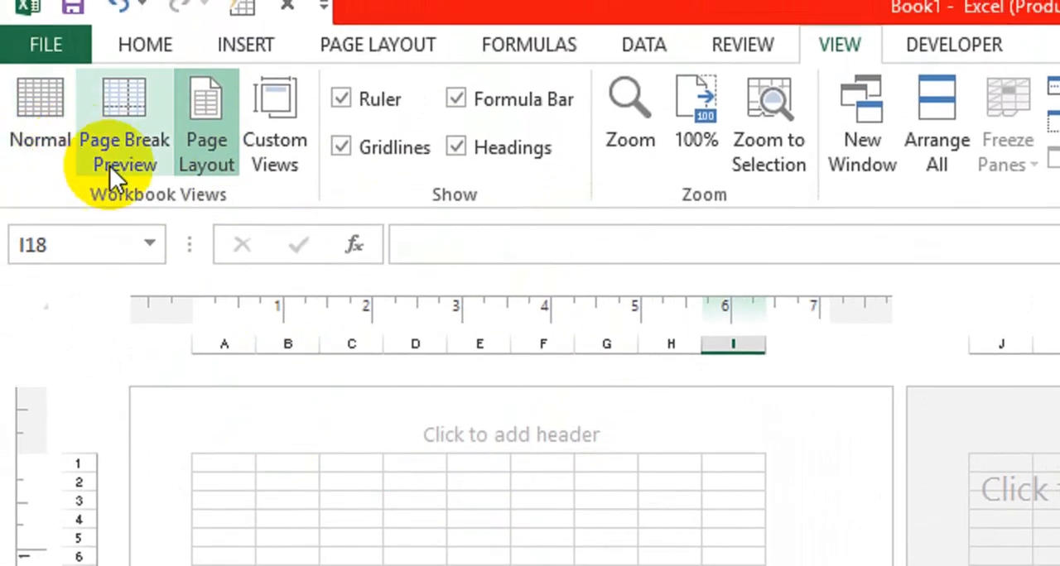
{"action": "left_click", "coordinate": [68, 138]}
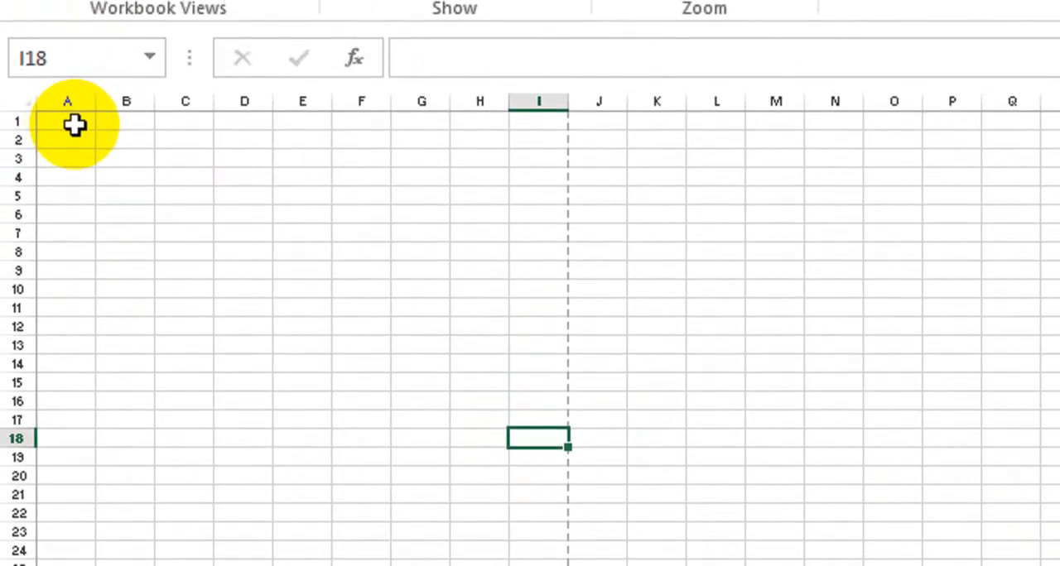
- Merge and center cells A1:B1
{"action": "left_click", "coordinate": [70, 72]}
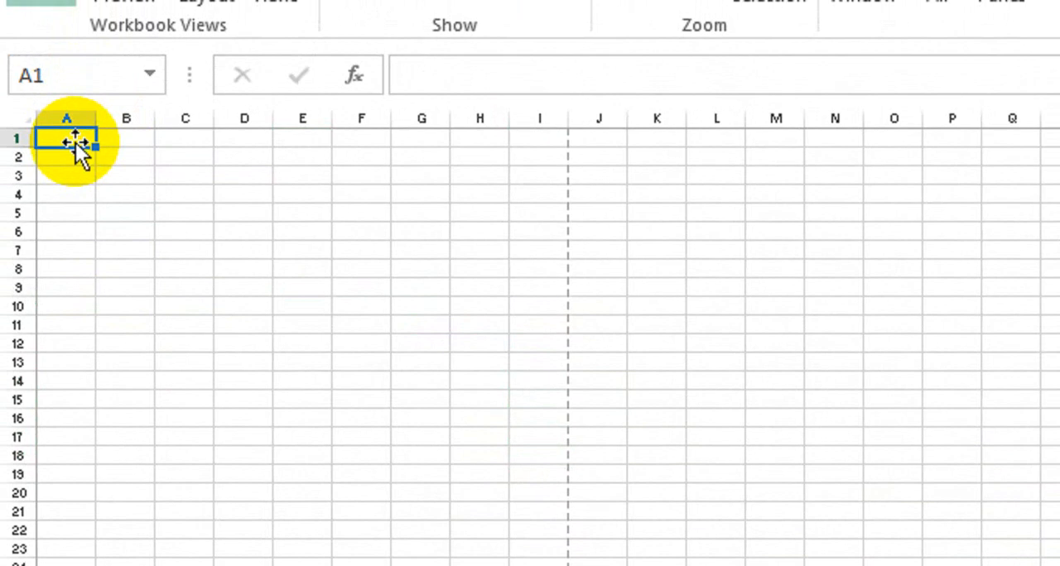
{"action": "key", "text": "shift+Right"}
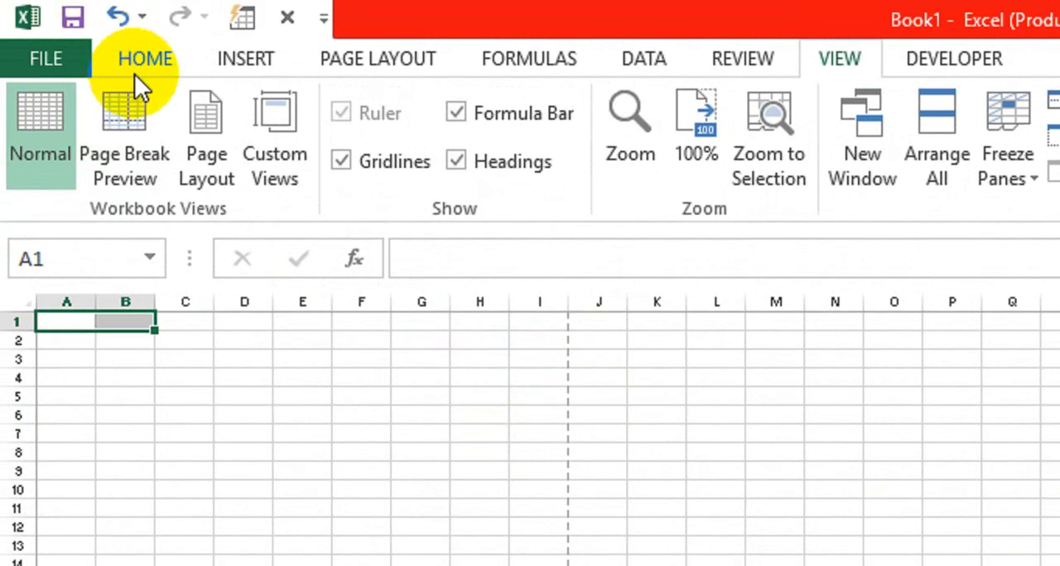
{"action": "left_click", "coordinate": [134, 70]}
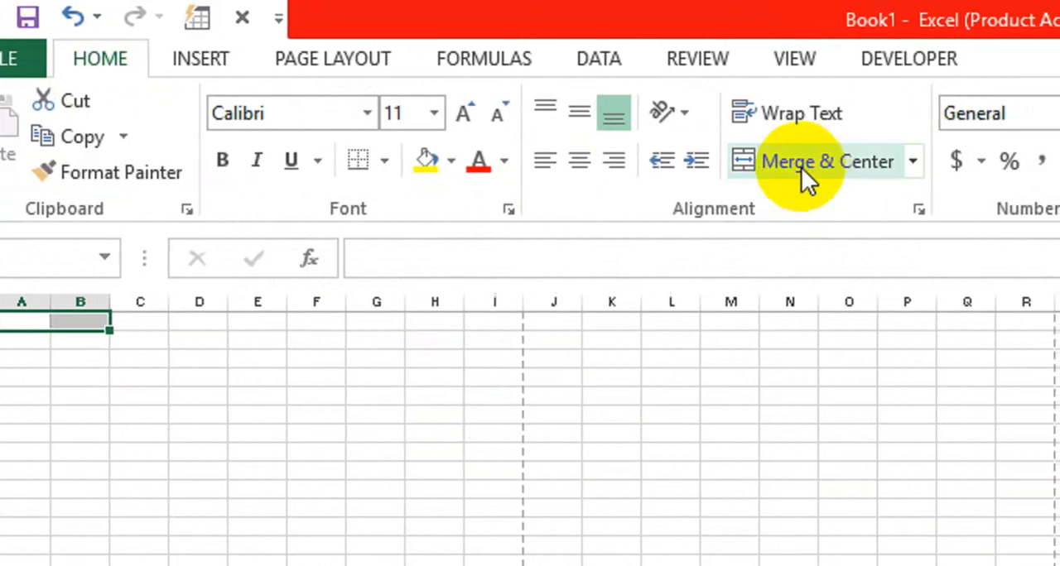
{"action": "left_click", "coordinate": [844, 164]}
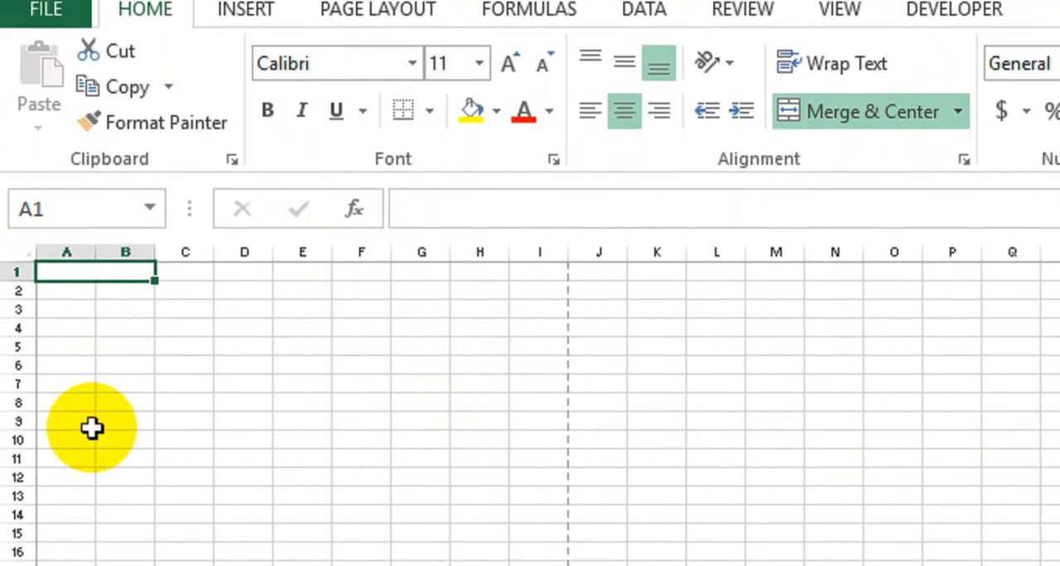
- Merge columns A and B across in every row, from row 1 down to about row 45
{"action": "key", "text": "shift+Down"}
{"action": "key", "text": "shift+Down"}
{"action": "key", "text": "shift+Down"}
{"action": "key", "text": "shift+Down"}
{"action": "key", "text": "shift+Down"}
{"action": "key", "text": "shift+Down"}
{"action": "key", "text": "shift+Down"}
{"action": "key", "text": "shift+Down"}
{"action": "key", "text": "shift+Down"}
{"action": "key", "text": "shift+Down"}
{"action": "key", "text": "shift+Down"}
{"action": "key", "text": "shift+Down"}
{"action": "key", "text": "shift+Down"}
{"action": "key", "text": "shift+Down"}
{"action": "key", "text": "shift+Down"}
{"action": "key", "text": "shift+Down"}
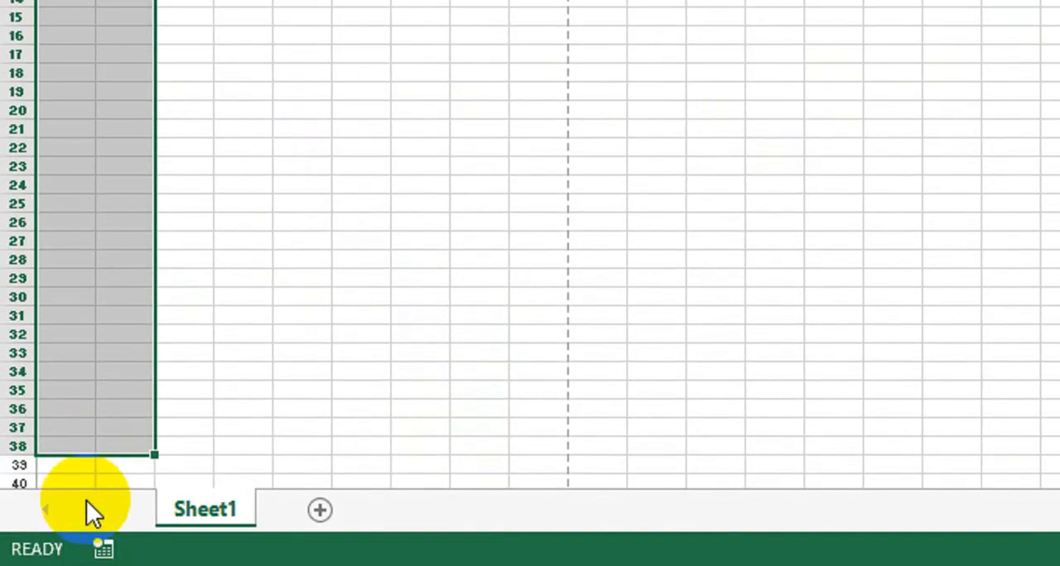
{"action": "key", "text": "shift+Down"}
{"action": "key", "text": "shift+Down"}
{"action": "key", "text": "shift+Down"}
{"action": "key", "text": "shift+Down"}
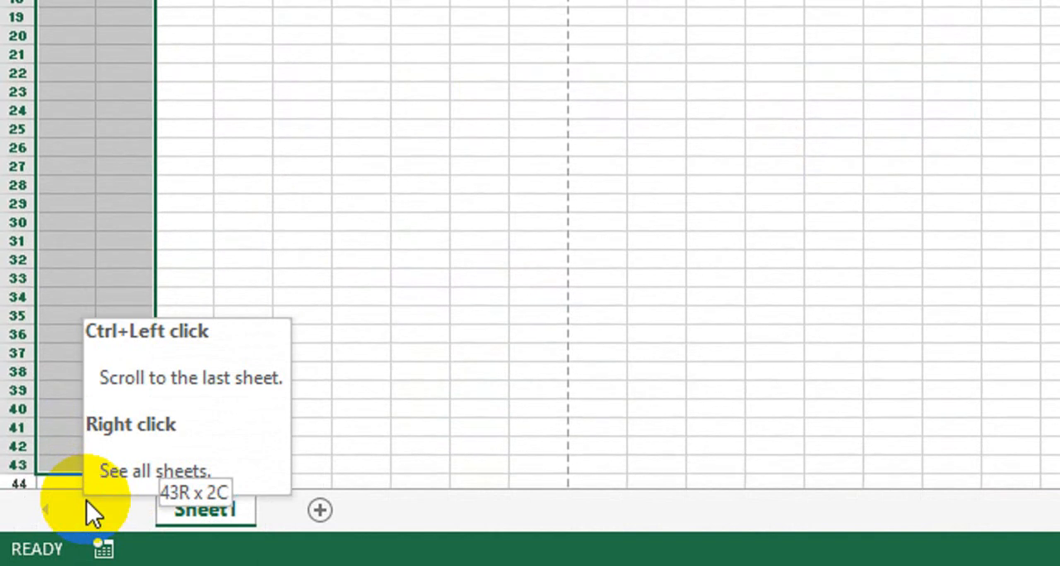
{"action": "key", "text": "shift+Down"}
{"action": "key", "text": "shift+Down"}
{"action": "key", "text": "shift+Down"}
{"action": "key", "text": "shift+Down"}
{"action": "key", "text": "shift+Down"}
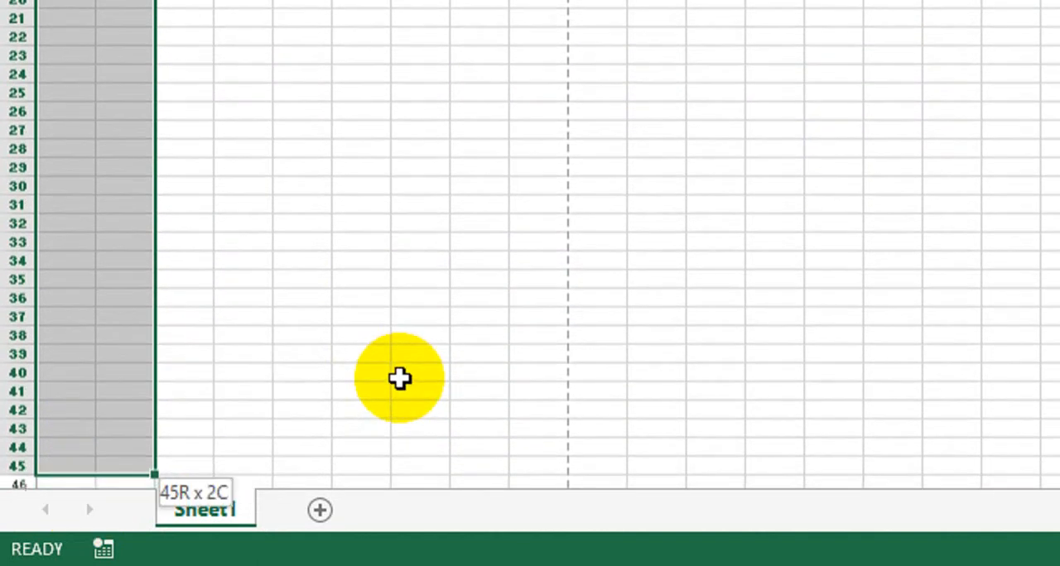
{"action": "key", "text": "shift+Up"}
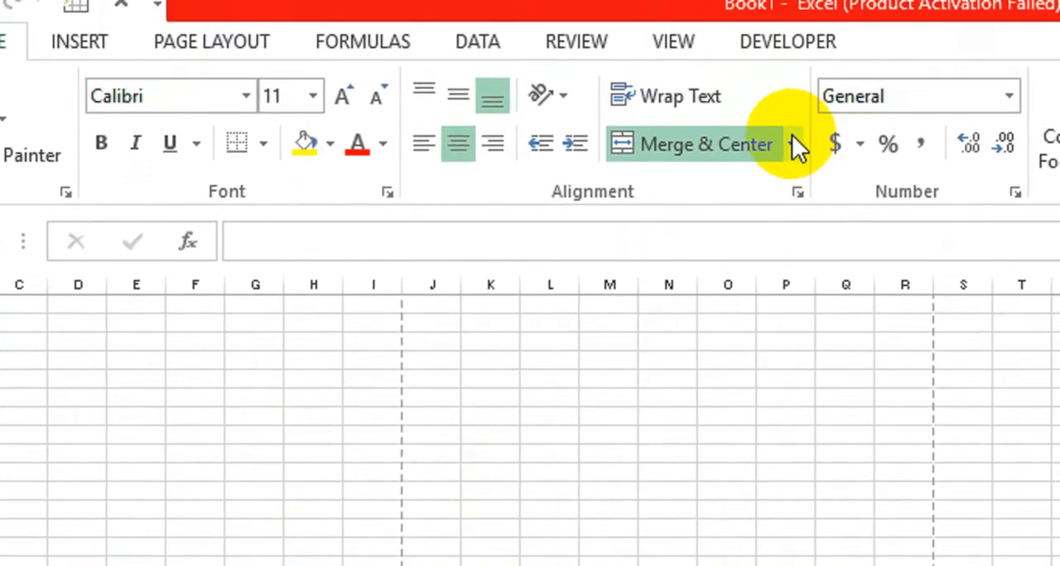
{"action": "left_click", "coordinate": [792, 122]}
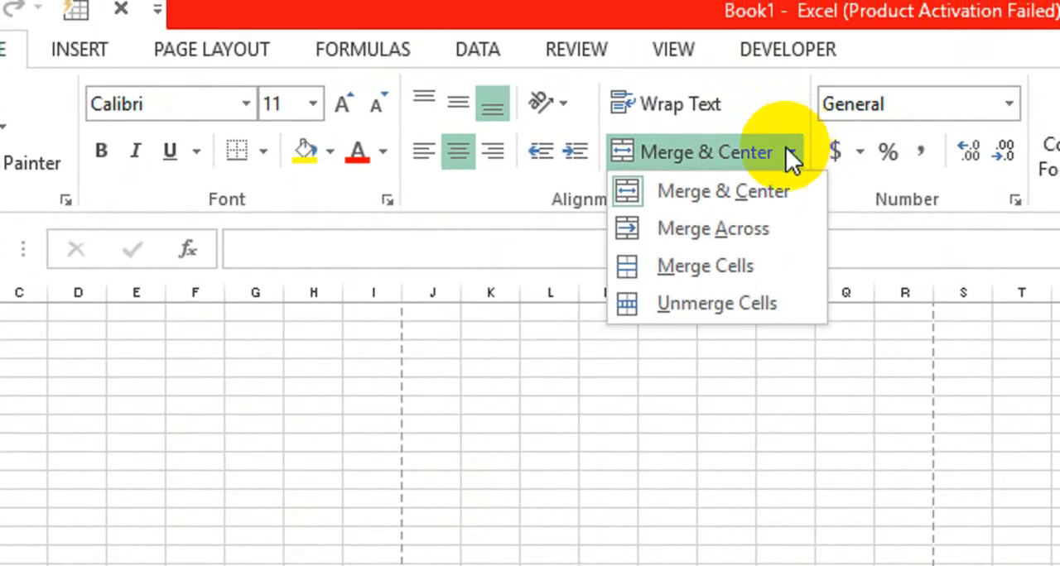
{"action": "left_click", "coordinate": [696, 234]}
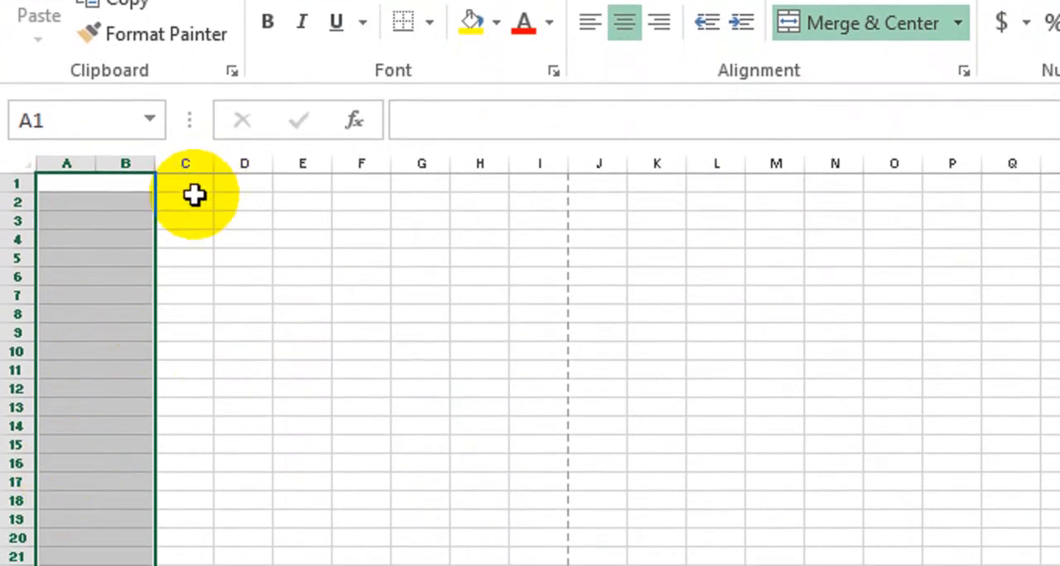
- Merge and center cells C1:E1
{"action": "left_click", "coordinate": [196, 277]}
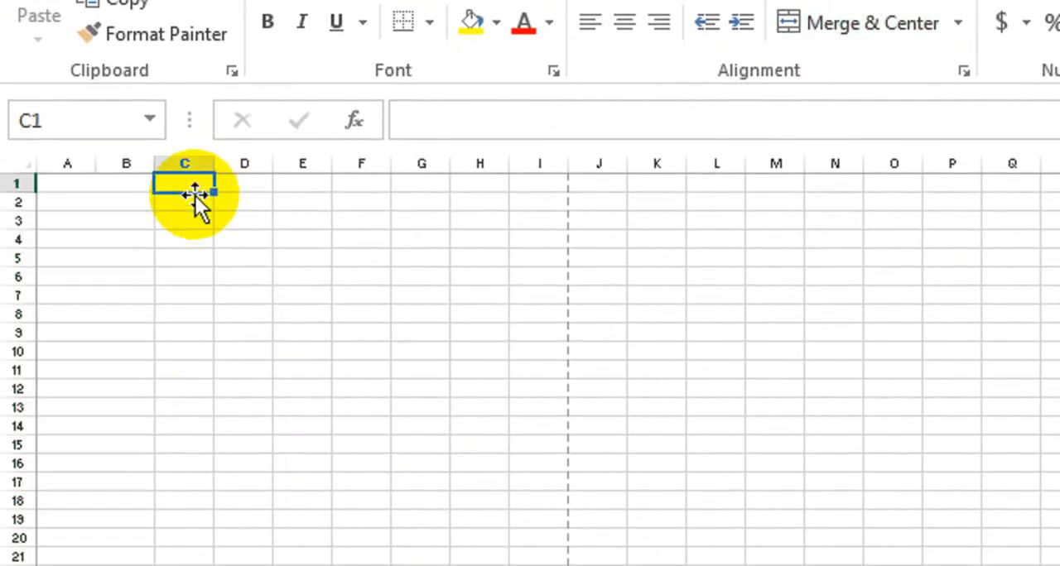
{"action": "left_click_drag", "start_coordinate": [195, 195], "coordinate": [302, 183]}
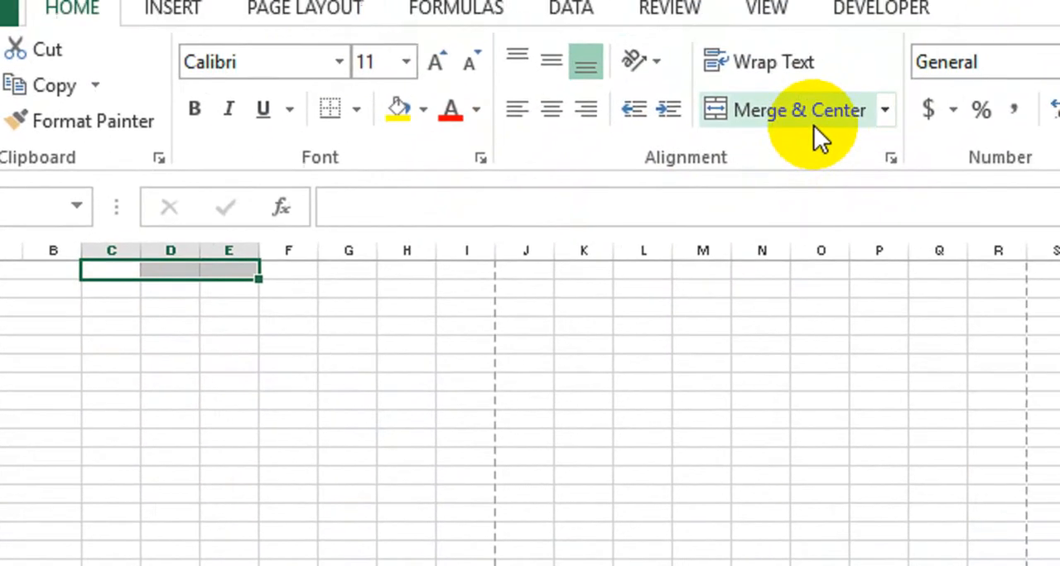
{"action": "left_click", "coordinate": [813, 125]}
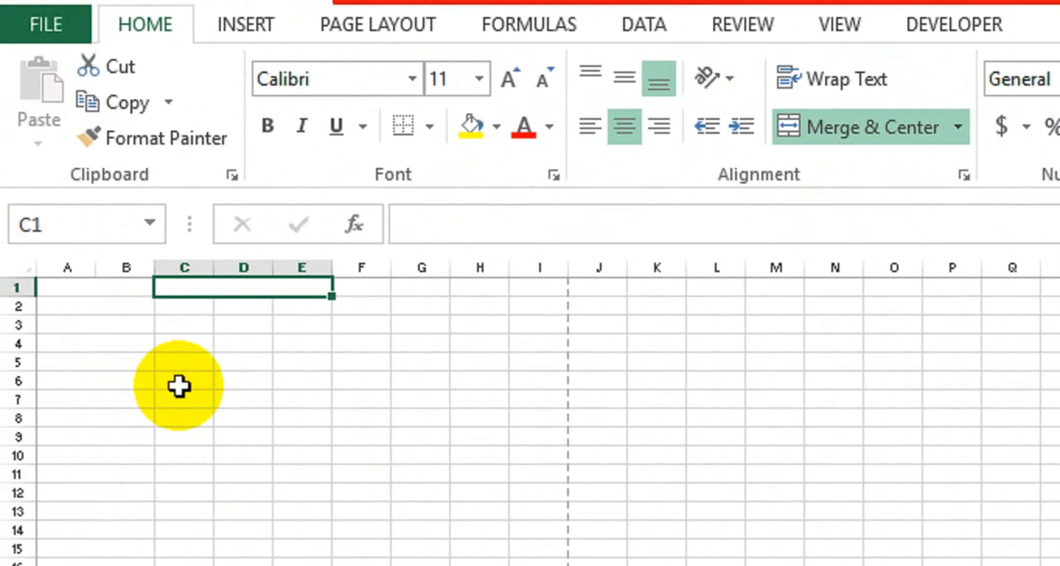
- Merge columns C to E across in every row, from row 1 down the page
{"action": "key", "text": "shift+Down"}
{"action": "key", "text": "shift+Down"}
{"action": "key", "text": "shift+Down"}
{"action": "key", "text": "shift+Down"}
{"action": "key", "text": "shift+Down"}
{"action": "key", "text": "shift+Down"}
{"action": "key", "text": "shift+Down"}
{"action": "key", "text": "shift+Down"}
{"action": "key", "text": "shift+Down"}
{"action": "key", "text": "shift+Down"}
{"action": "key", "text": "shift+Down"}
{"action": "key", "text": "shift+Down"}
{"action": "key", "text": "shift+Down"}
{"action": "key", "text": "shift+Down"}
{"action": "key", "text": "shift+Down"}
{"action": "key", "text": "shift+Down"}
{"action": "key", "text": "shift+Down"}
{"action": "key", "text": "shift+Down"}
{"action": "key", "text": "shift+Down"}
{"action": "key", "text": "shift+Down"}
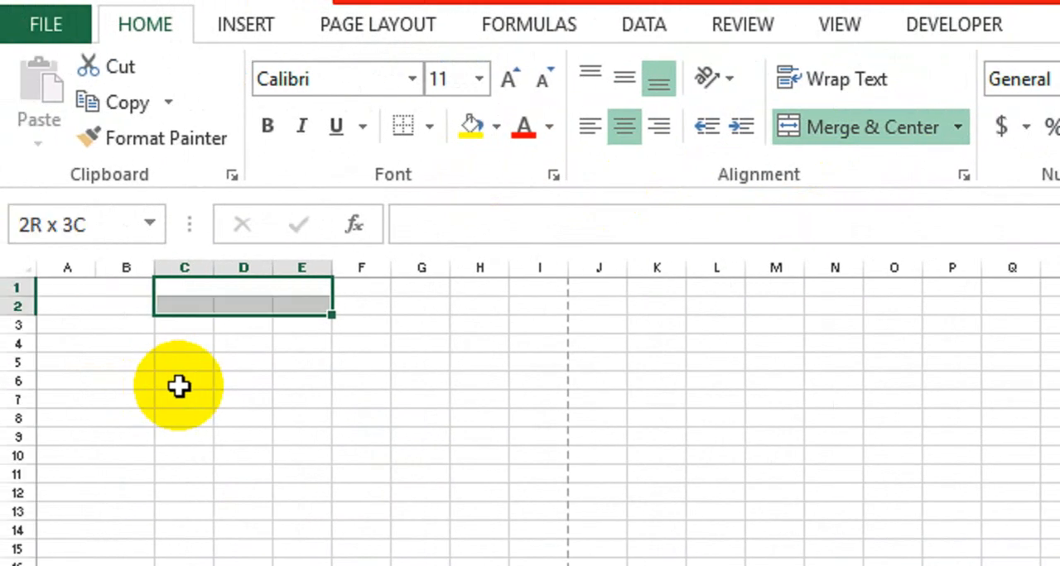
{"action": "key", "text": "shift+Down"}
{"action": "key", "text": "shift+Down"}
{"action": "key", "text": "shift+Down"}
{"action": "key", "text": "shift+Down"}
{"action": "key", "text": "shift+Down"}
{"action": "key", "text": "shift+Down"}
{"action": "key", "text": "shift+Down"}
{"action": "key", "text": "shift+Down"}
{"action": "key", "text": "shift+Down"}
{"action": "key", "text": "shift+Down"}
{"action": "key", "text": "shift+Down"}
{"action": "key", "text": "shift+Down"}
{"action": "key", "text": "shift+Down"}
{"action": "key", "text": "shift+Down"}
{"action": "key", "text": "shift+Down"}
{"action": "key", "text": "shift+Down"}
{"action": "key", "text": "shift+Down"}
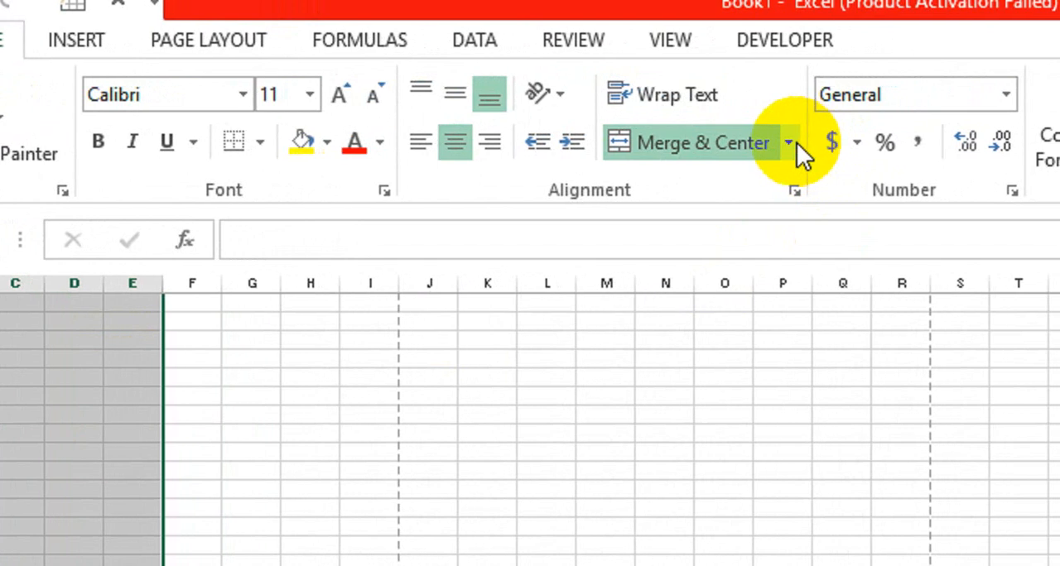
{"action": "left_click", "coordinate": [960, 129]}
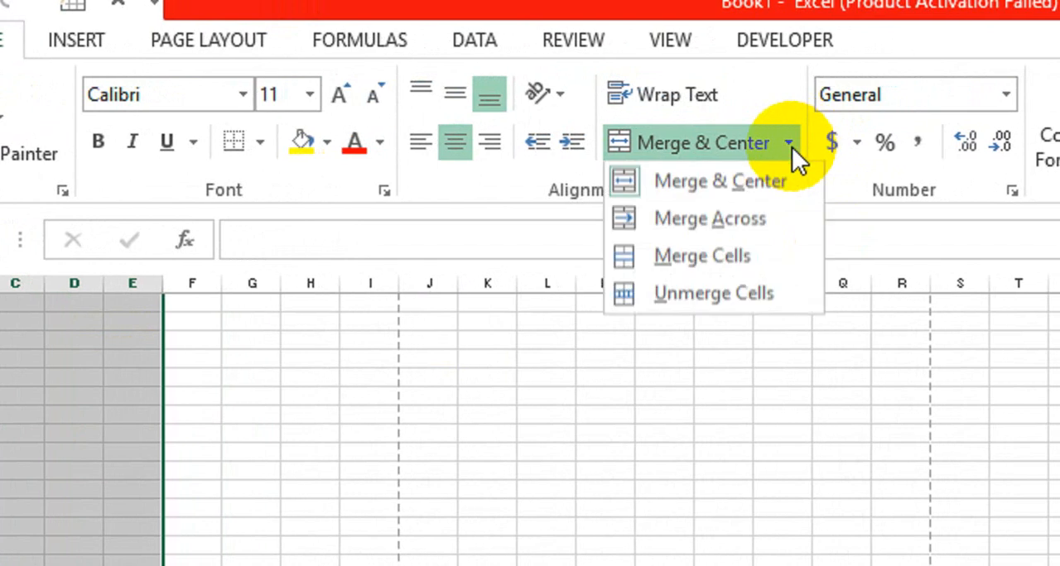
{"action": "left_click", "coordinate": [704, 219]}
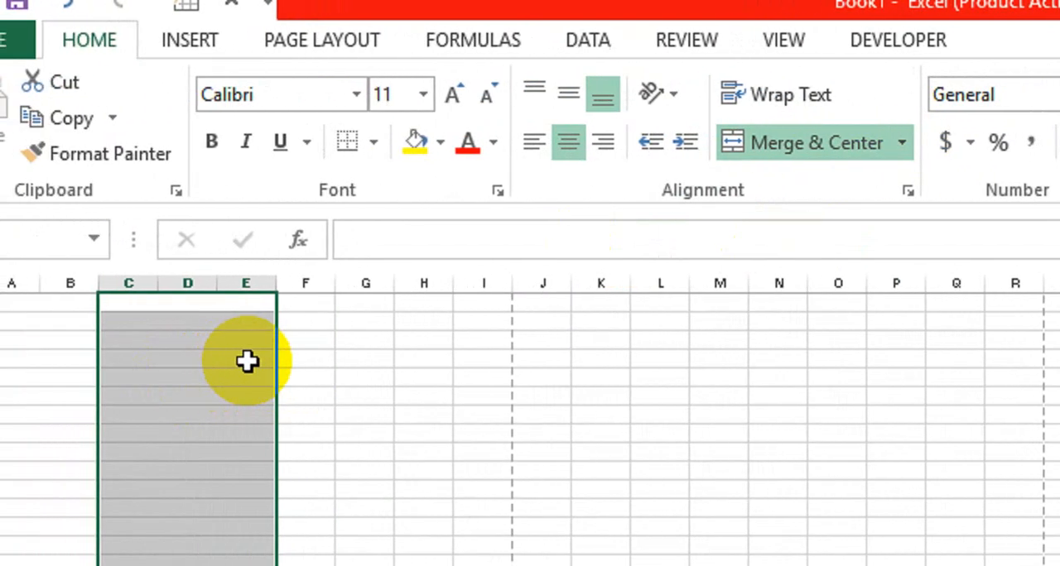
- Merge and center cells F1:G1
{"action": "key", "text": "Right"}
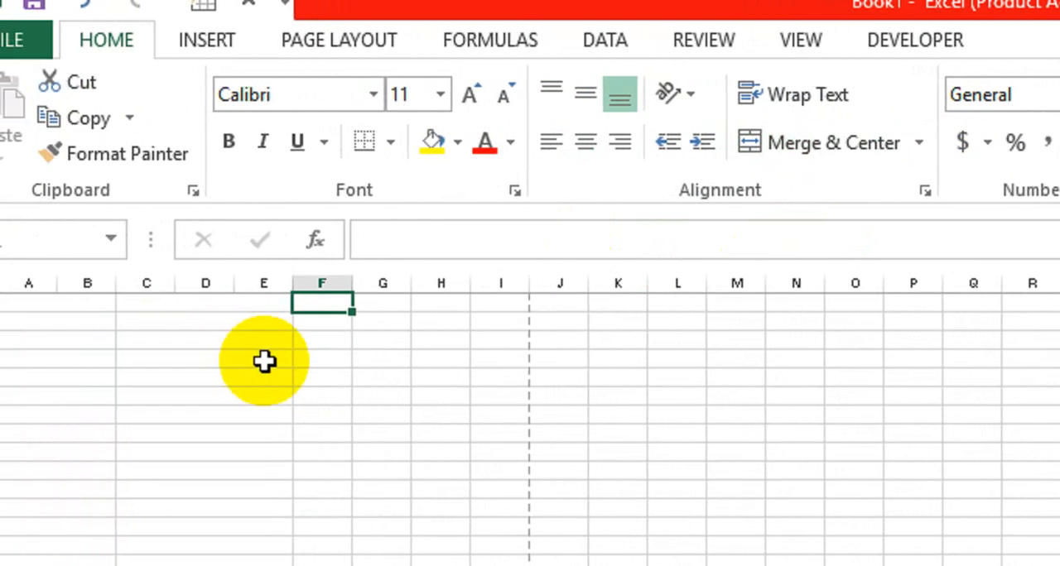
{"action": "key", "text": "shift+Right"}
{"action": "left_click", "coordinate": [840, 149]}
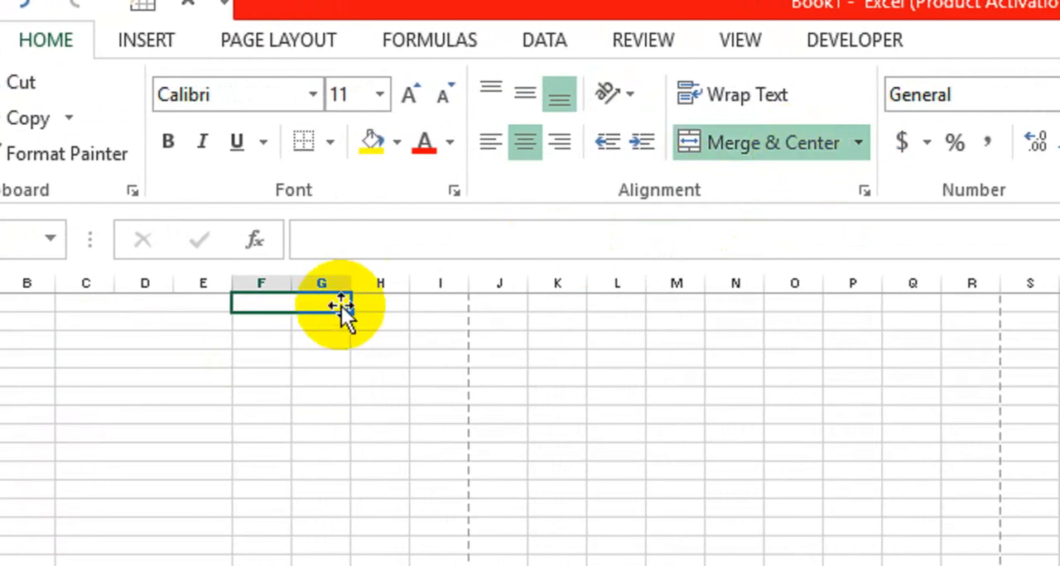
- Merge columns F and G across in every row, from row 1 down the page
{"action": "key", "text": "shift+Down"}
{"action": "key", "text": "shift+Down"}
{"action": "key", "text": "shift+Down"}
{"action": "key", "text": "shift+Down"}
{"action": "key", "text": "shift+Down"}
{"action": "key", "text": "shift+Down"}
{"action": "key", "text": "shift+Down"}
{"action": "key", "text": "shift+Down"}
{"action": "key", "text": "shift+Down"}
{"action": "key", "text": "shift+Down"}
{"action": "key", "text": "shift+Down"}
{"action": "key", "text": "shift+Down"}
{"action": "key", "text": "shift+Down"}
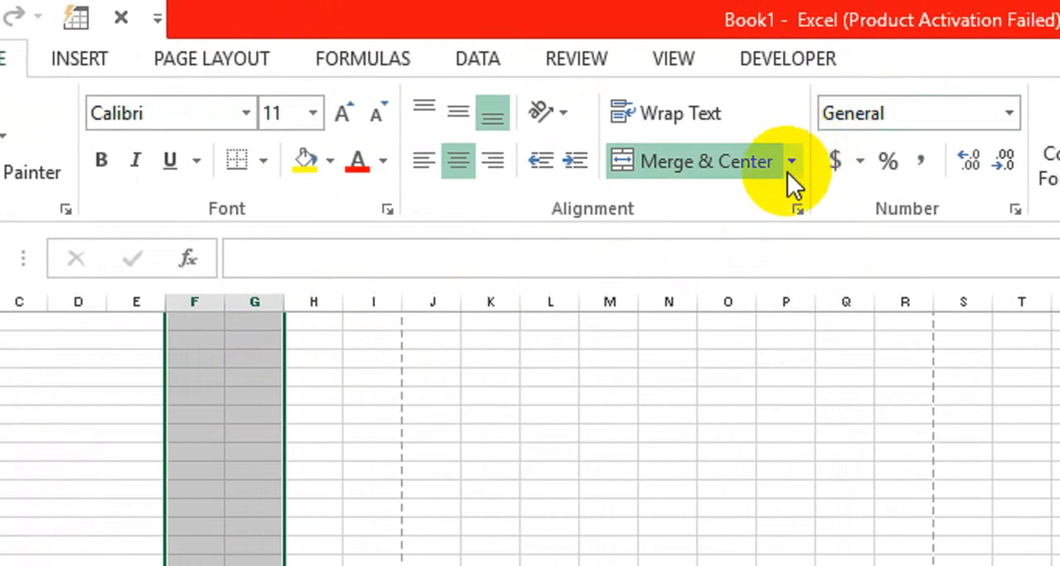
{"action": "left_click", "coordinate": [858, 142]}
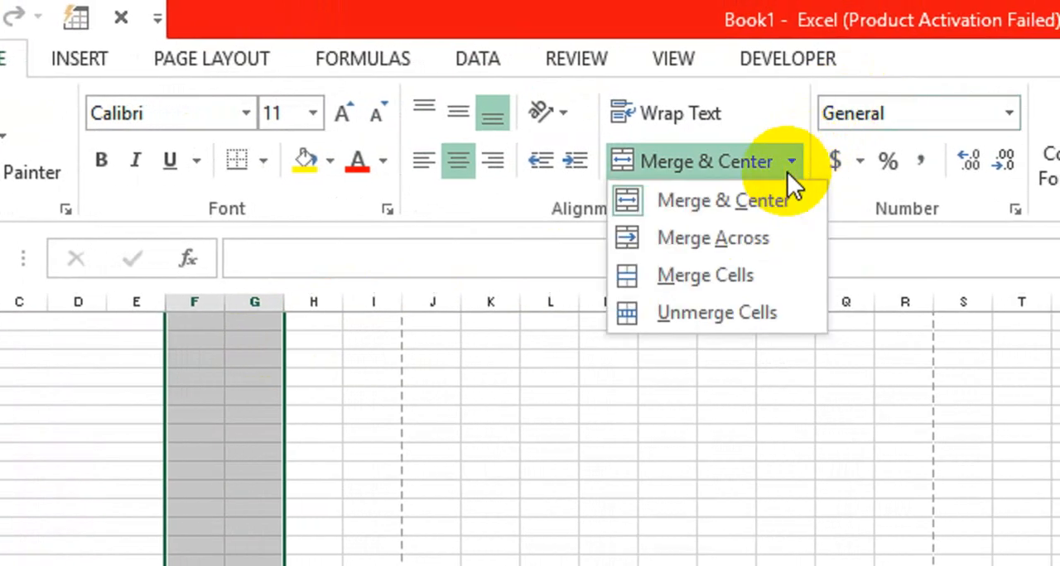
{"action": "left_click", "coordinate": [728, 230]}
- Merge and center cells H1:I1
{"action": "key", "text": "Up"}
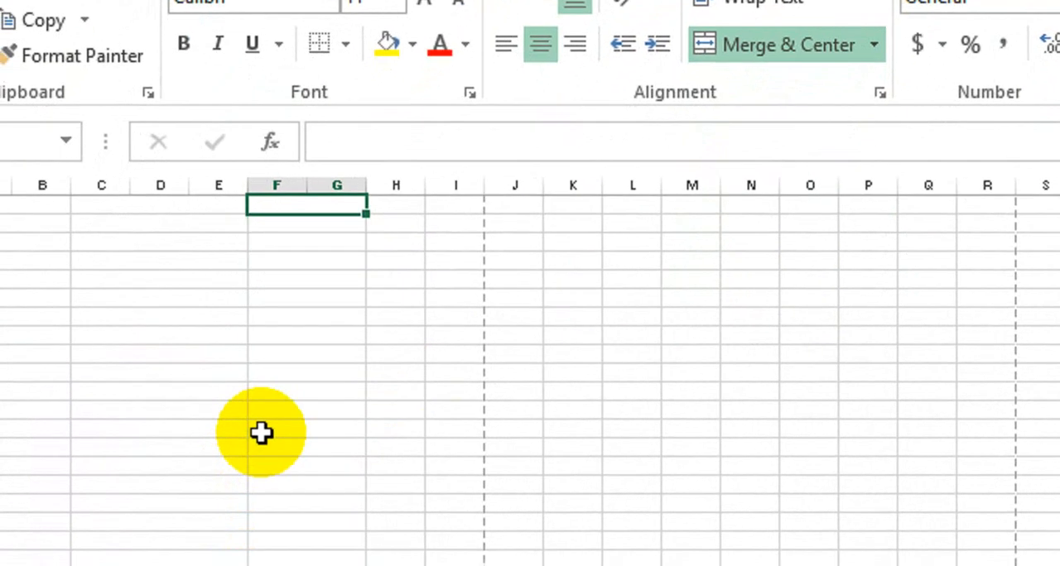
{"action": "key", "text": "Right"}
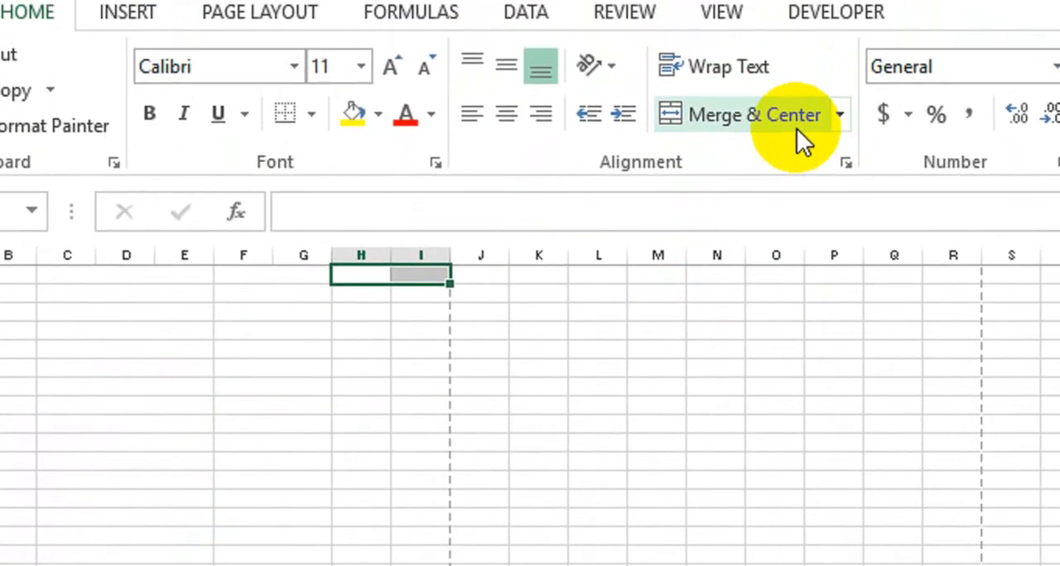
{"action": "left_click", "coordinate": [828, 43]}
- Merge columns H and I across in every row from row 1 down the page, and select the first cell
{"action": "key", "text": "shift+Down"}
{"action": "key", "text": "shift+Down"}
{"action": "key", "text": "shift+Down"}
{"action": "key", "text": "shift+Down"}
{"action": "key", "text": "shift+Down"}
{"action": "key", "text": "shift+Down"}
{"action": "key", "text": "shift+Down"}
{"action": "key", "text": "shift+Down"}
{"action": "key", "text": "shift+Down"}
{"action": "key", "text": "shift+Down"}
{"action": "key", "text": "shift+Down"}
{"action": "key", "text": "shift+Down"}
{"action": "key", "text": "shift+Down"}
{"action": "key", "text": "shift+Down"}
{"action": "key", "text": "shift+Down"}
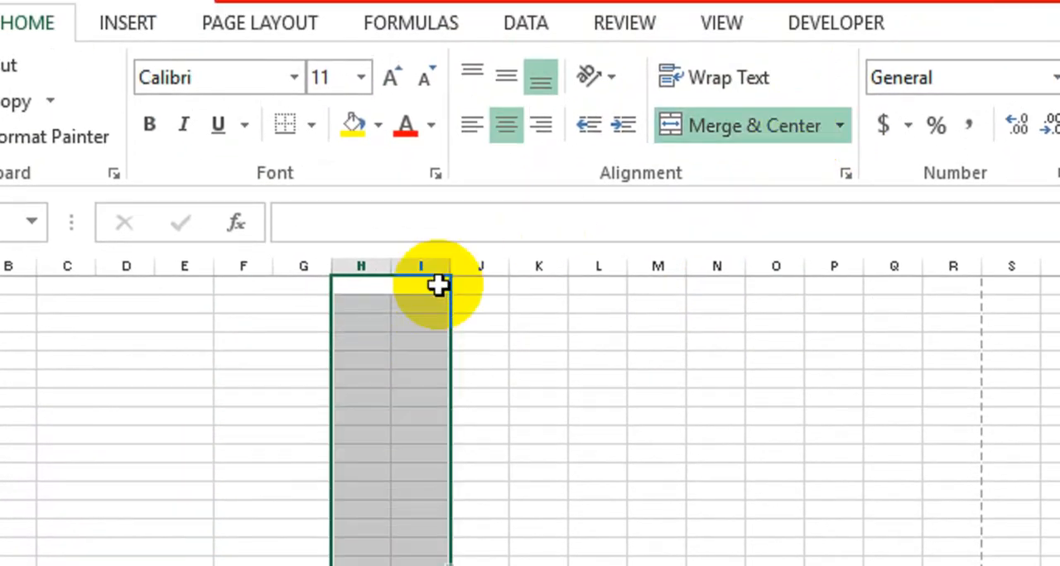
{"action": "key", "text": "shift+Down"}
{"action": "key", "text": "shift+Down"}
{"action": "key", "text": "shift+Down"}
{"action": "key", "text": "shift+Down"}
{"action": "key", "text": "shift+Down"}
{"action": "key", "text": "shift+Down"}
{"action": "key", "text": "shift+Down"}
{"action": "key", "text": "shift+Down"}
{"action": "key", "text": "shift+Down"}
{"action": "key", "text": "shift+Down"}
{"action": "key", "text": "shift+Down"}
{"action": "key", "text": "shift+Down"}
{"action": "key", "text": "shift+Down"}
{"action": "key", "text": "shift+Down"}
{"action": "key", "text": "shift+Down"}
{"action": "key", "text": "shift+Down"}
{"action": "key", "text": "shift+Down"}
{"action": "key", "text": "shift+Down"}
{"action": "key", "text": "shift+Down"}
{"action": "key", "text": "shift+Down"}
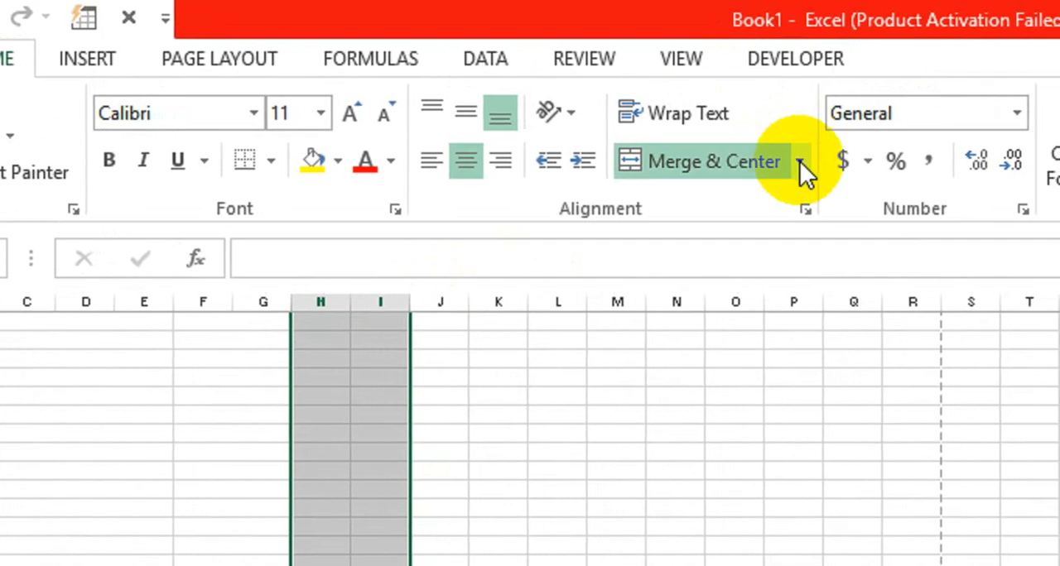
{"action": "left_click", "coordinate": [840, 126]}
{"action": "left_click", "coordinate": [717, 235]}
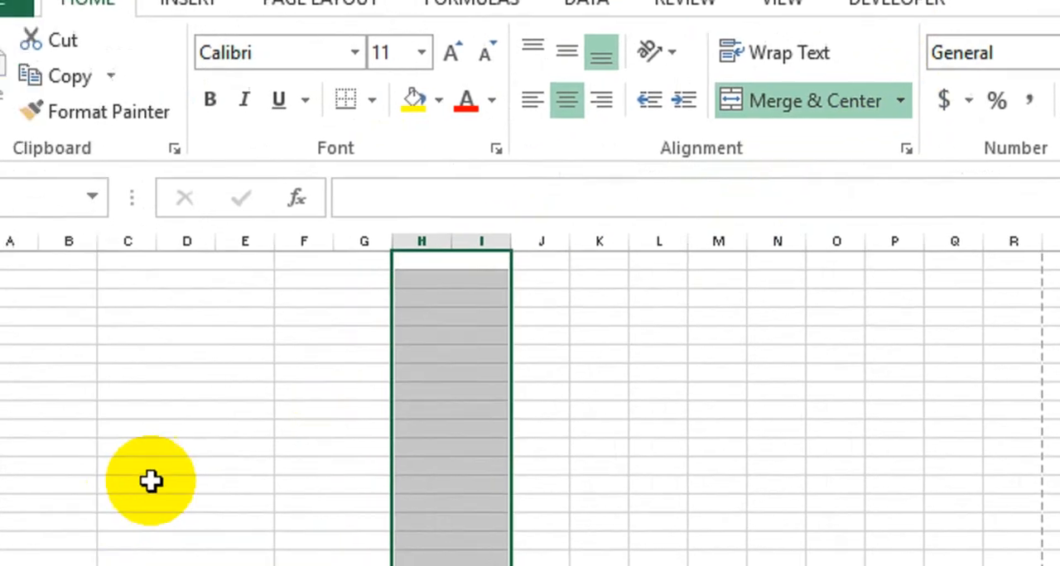
{"action": "key", "text": "shift+Up"}
{"action": "key", "text": "shift+Up"}
{"action": "key", "text": "shift+Up"}
{"action": "key", "text": "shift+Up"}
{"action": "key", "text": "shift+Up"}
{"action": "key", "text": "shift+Up"}
{"action": "key", "text": "shift+Up"}
{"action": "key", "text": "shift+Up"}
{"action": "key", "text": "shift+Up"}
{"action": "key", "text": "shift+Up"}
{"action": "key", "text": "shift+Up"}
{"action": "key", "text": "shift+Up"}
{"action": "key", "text": "shift+Up"}
{"action": "key", "text": "shift+Up"}
{"action": "key", "text": "shift+Up"}
{"action": "key", "text": "shift+Up"}
{"action": "key", "text": "shift+Up"}
{"action": "key", "text": "shift+Up"}
{"action": "key", "text": "shift+Up"}
{"action": "key", "text": "shift+Up"}
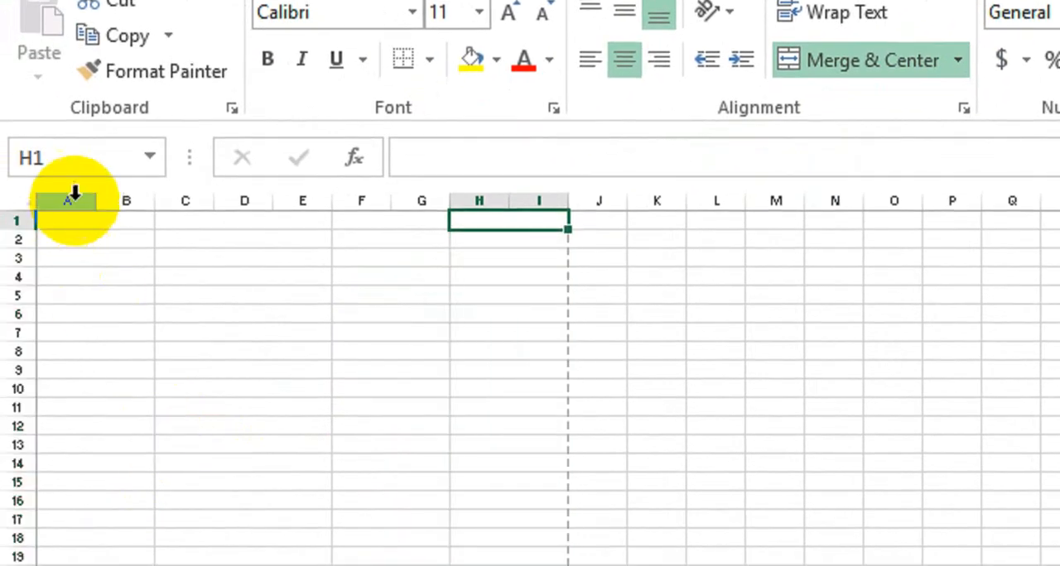
{"action": "left_click", "coordinate": [74, 230]}
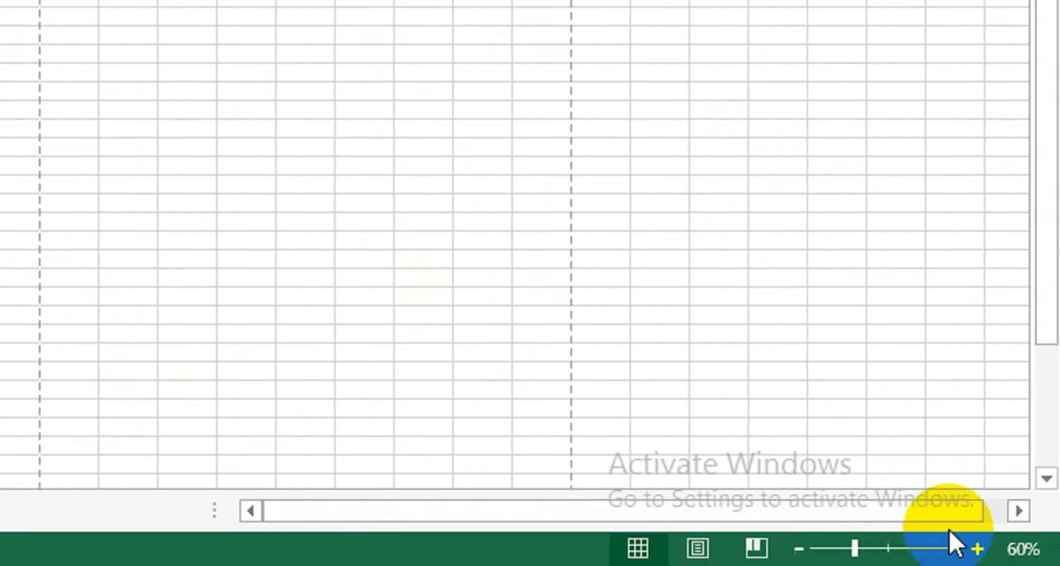
- Enter the headers S No, Product, Sale and City across the four merged cells of row 1
{"action": "left_click", "coordinate": [977, 549]}
{"action": "left_click", "coordinate": [977, 549]}
{"action": "left_click", "coordinate": [977, 548]}
{"action": "left_click", "coordinate": [978, 549]}
{"action": "left_click", "coordinate": [977, 549]}
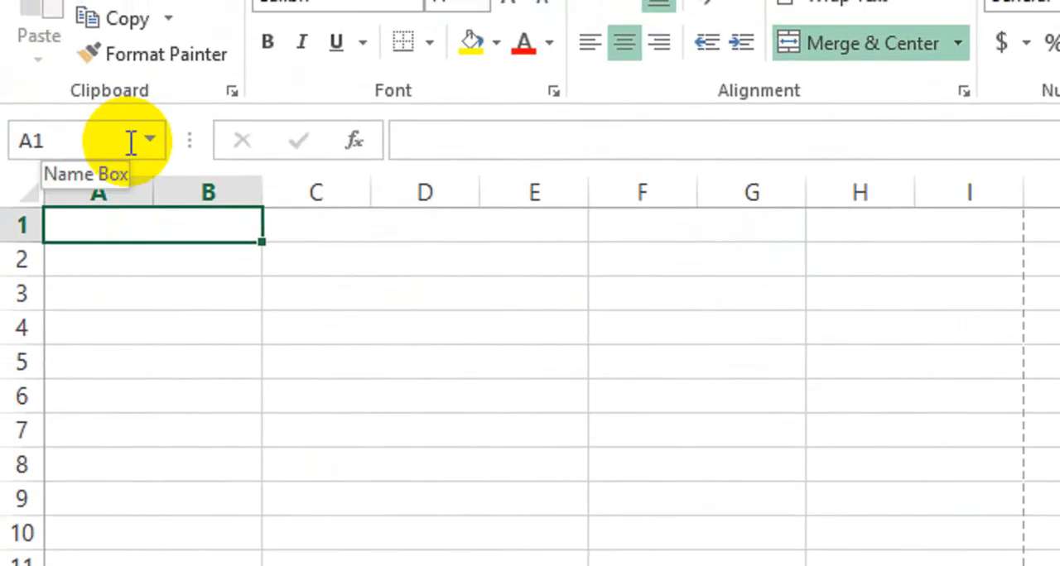
{"action": "type", "text": "S No"}
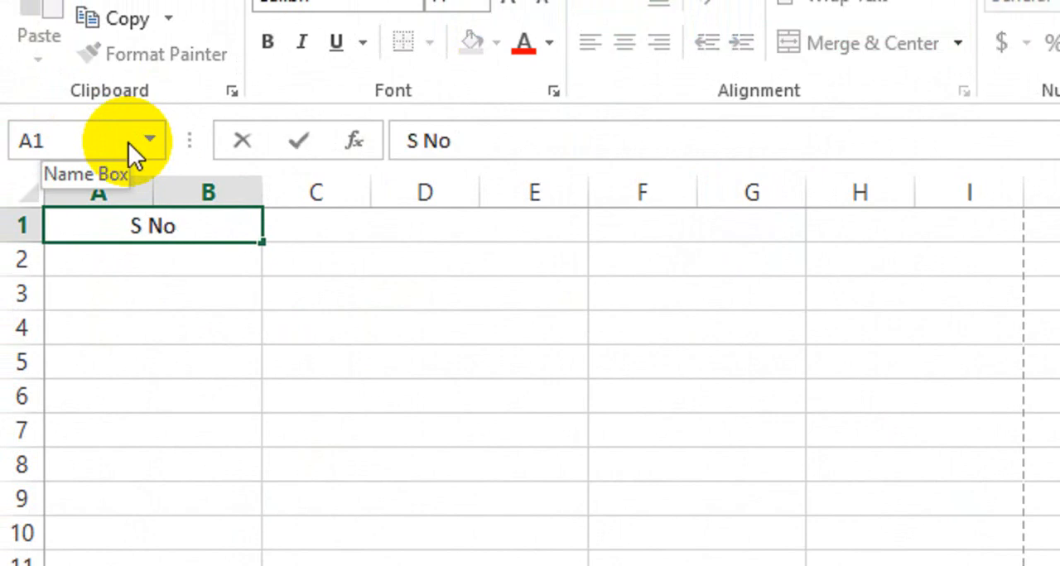
{"action": "key", "text": "Tab"}
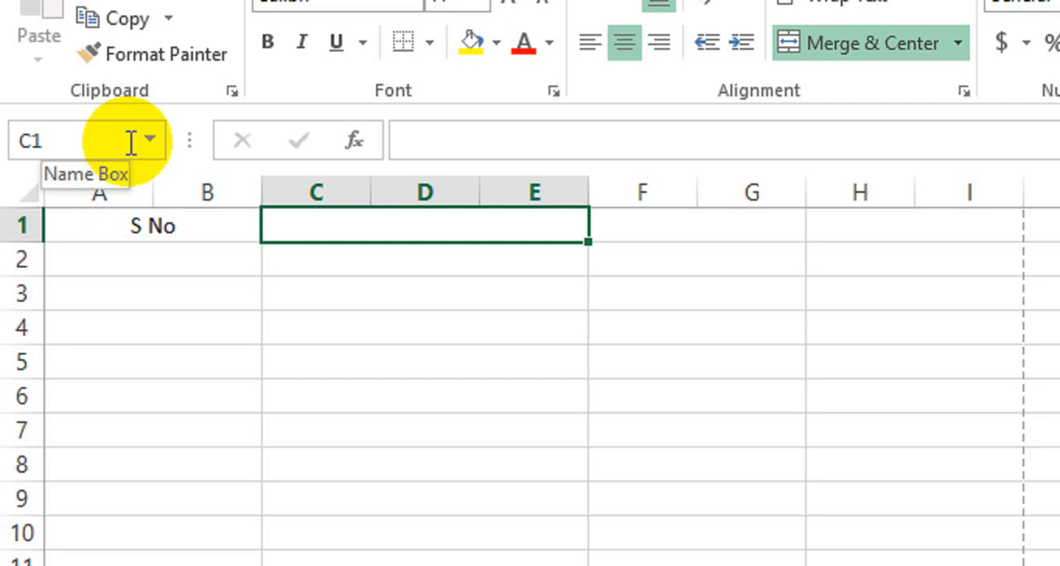
{"action": "type", "text": "Product"}
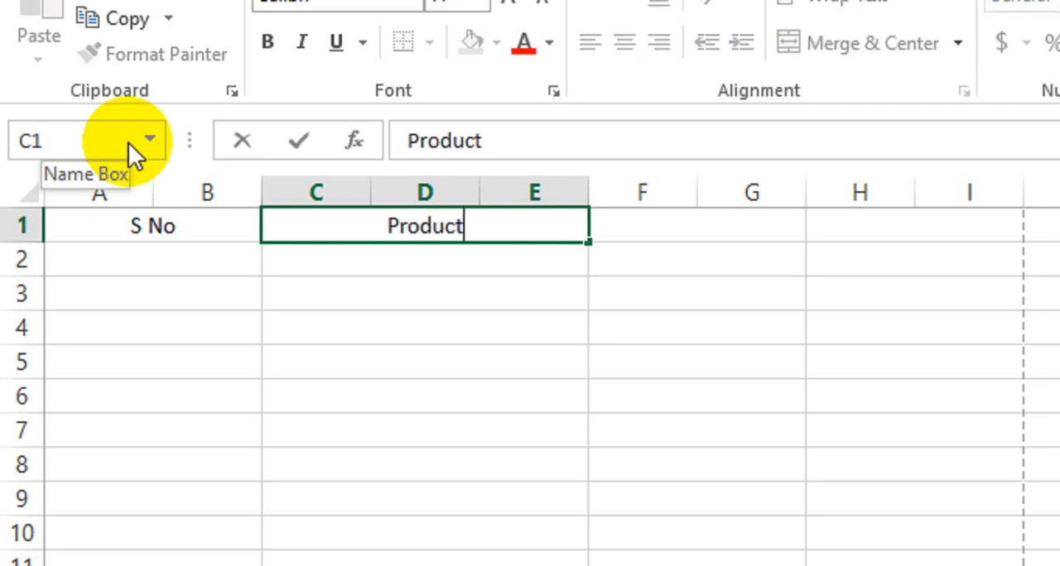
{"action": "key", "text": "Tab"}
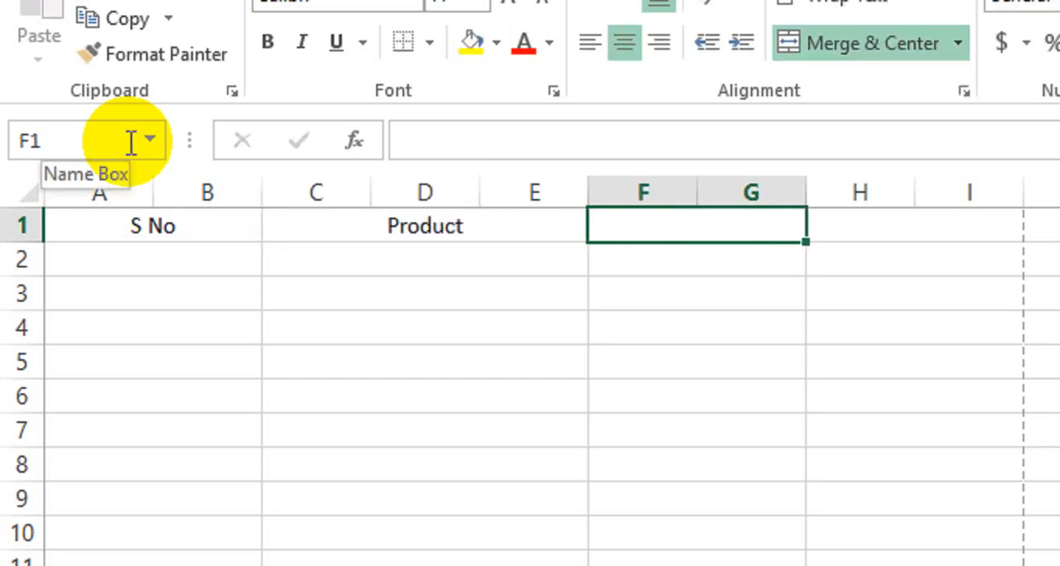
{"action": "type", "text": "Sale"}
{"action": "key", "text": "Tab"}
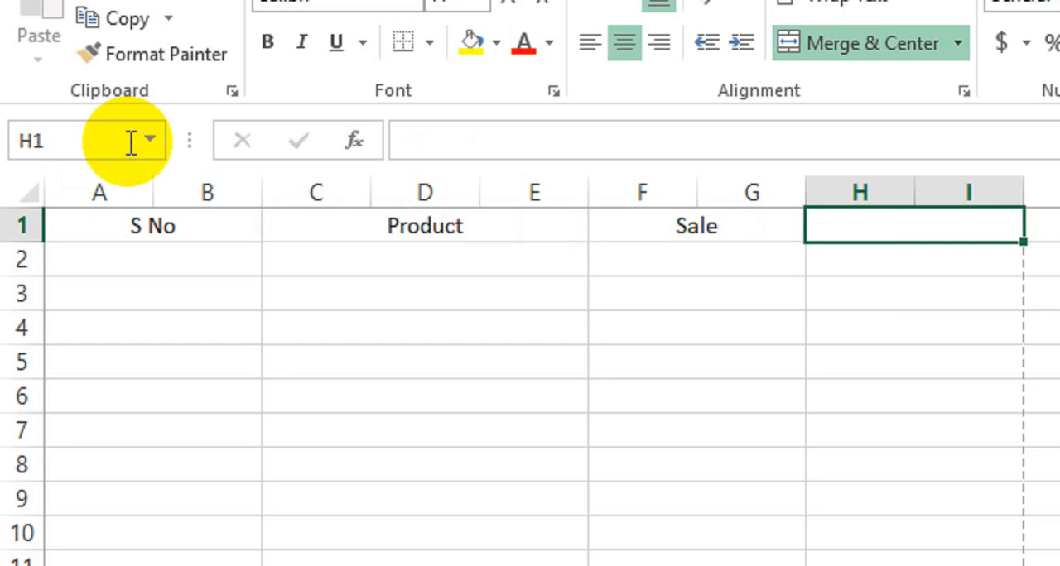
{"action": "type", "text": "C"}
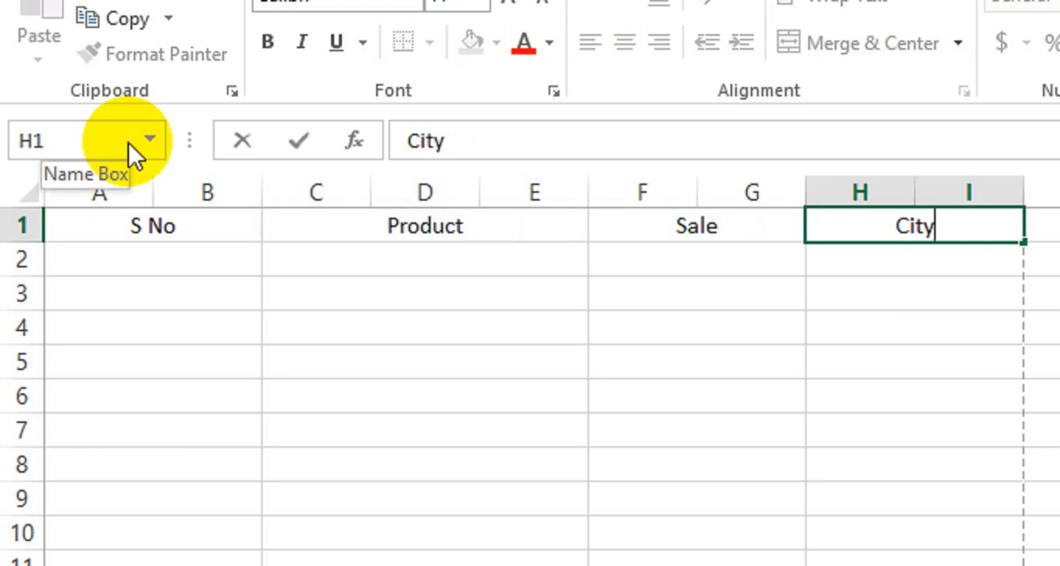
{"action": "type", "text": "ity"}
{"action": "key", "text": "Return"}
- Make the four header cells in row 1 bold and fill them with the standard orange colour
{"action": "key", "text": "Up"}
{"action": "key", "text": "shift+Right"}
{"action": "key", "text": "shift+Right"}
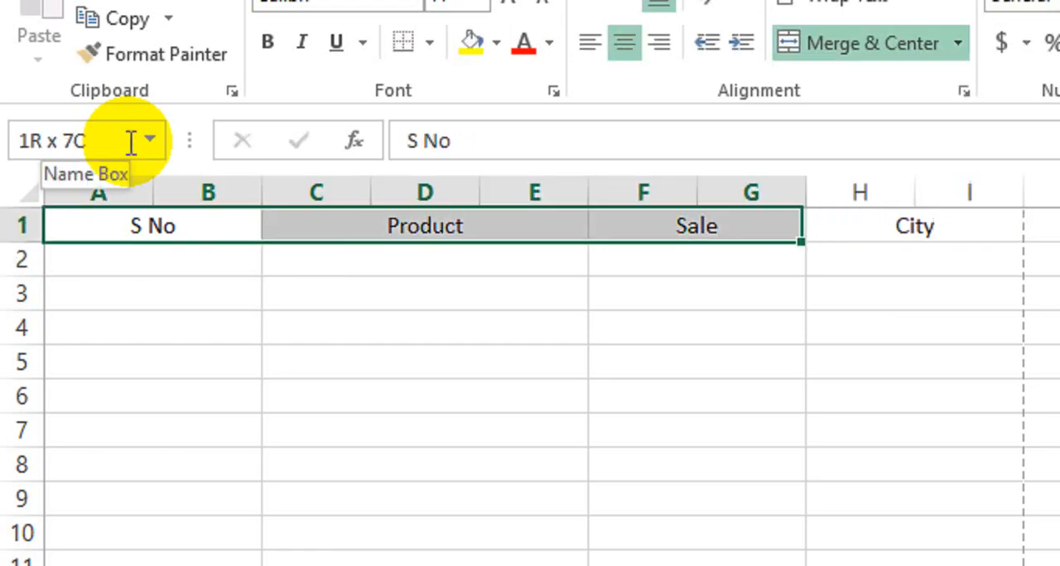
{"action": "key", "text": "shift+Right"}
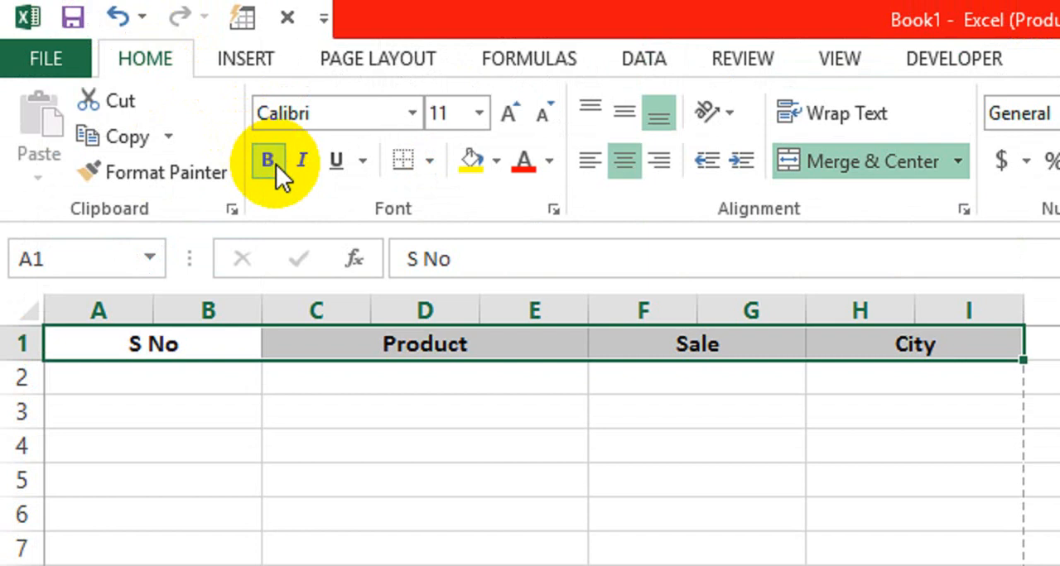
{"action": "left_click", "coordinate": [495, 165]}
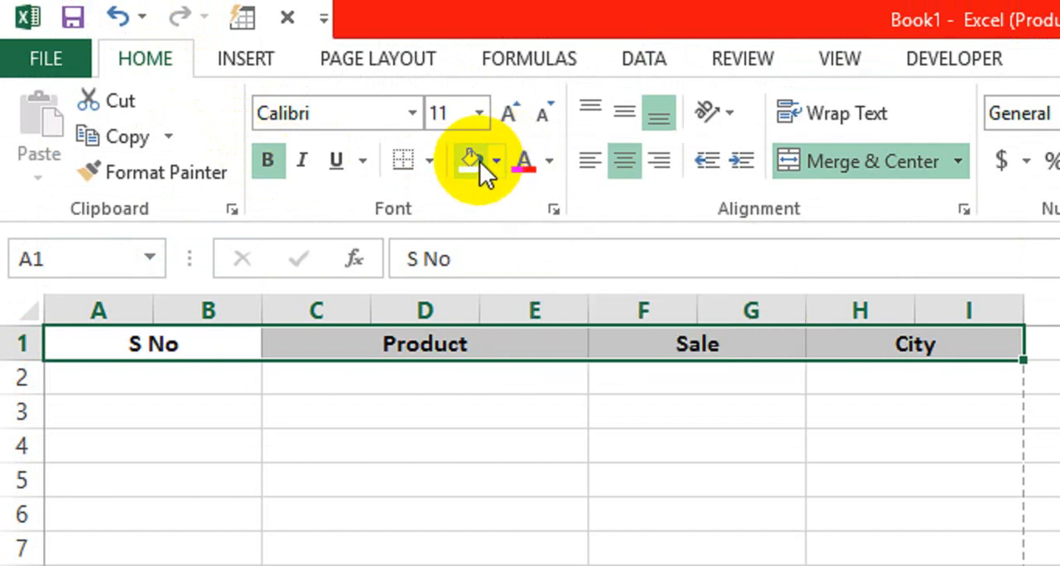
{"action": "left_click", "coordinate": [479, 160]}
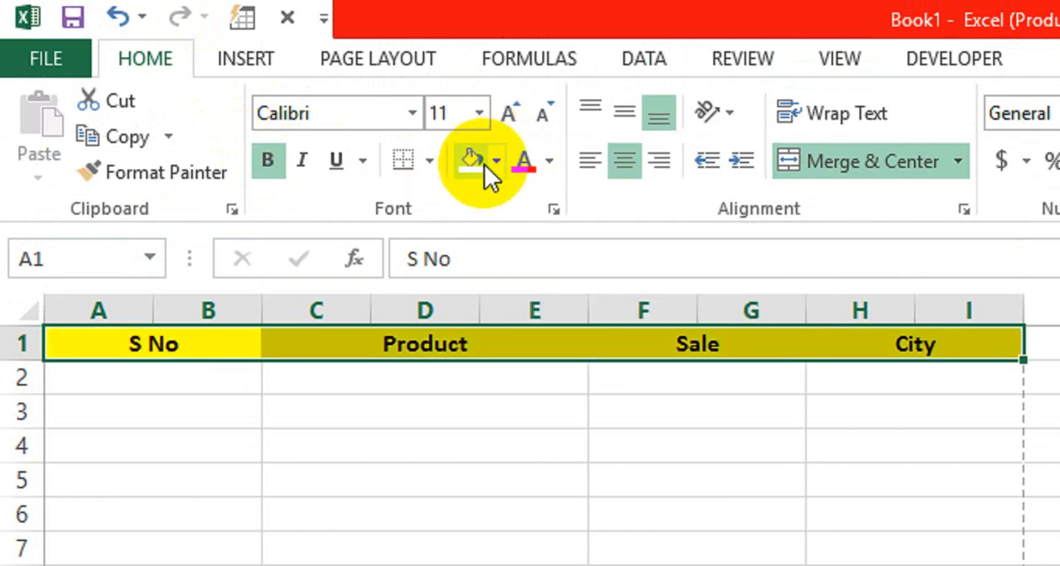
{"action": "left_click", "coordinate": [495, 162]}
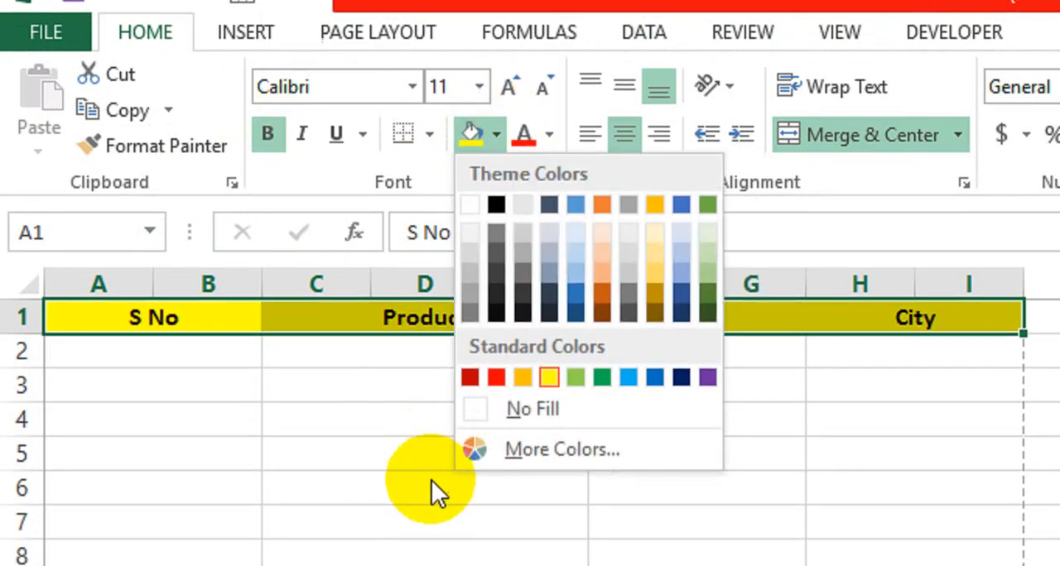
{"action": "left_click", "coordinate": [523, 355]}
{"action": "left_click", "coordinate": [524, 354]}
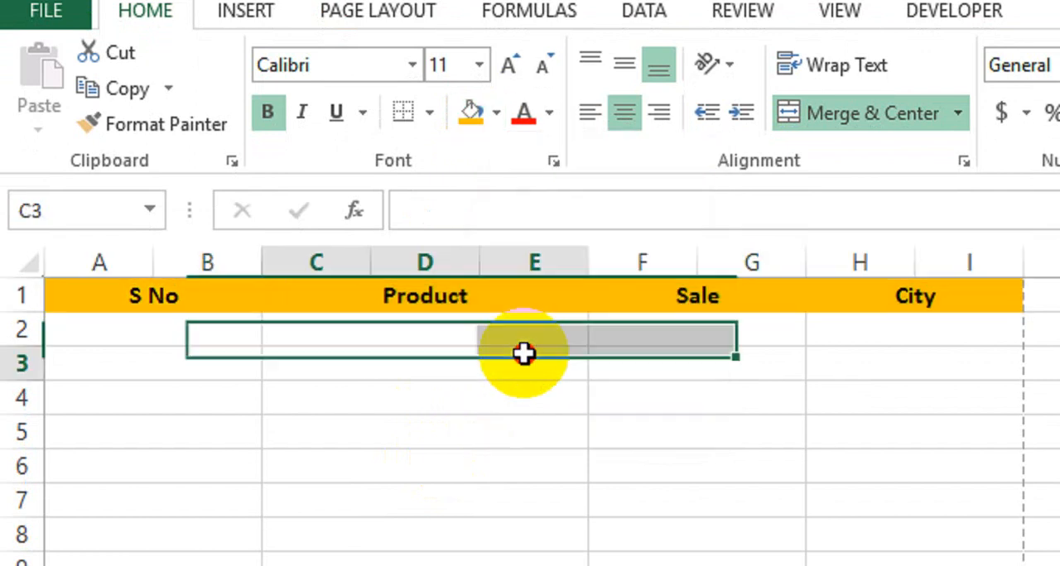
- Enter 1 and 2 in the first two S No cells and fill the series down to row 47
{"action": "left_click", "coordinate": [212, 325]}
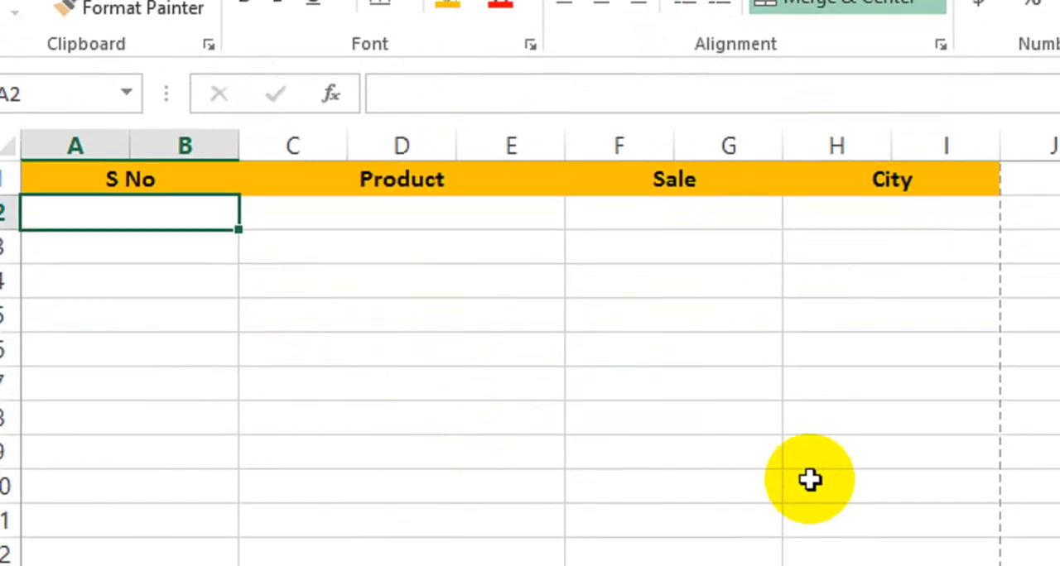
{"action": "type", "text": "1"}
{"action": "key", "text": "Return"}
{"action": "type", "text": "2"}
{"action": "key", "text": "Return"}
{"action": "key", "text": "Up"}
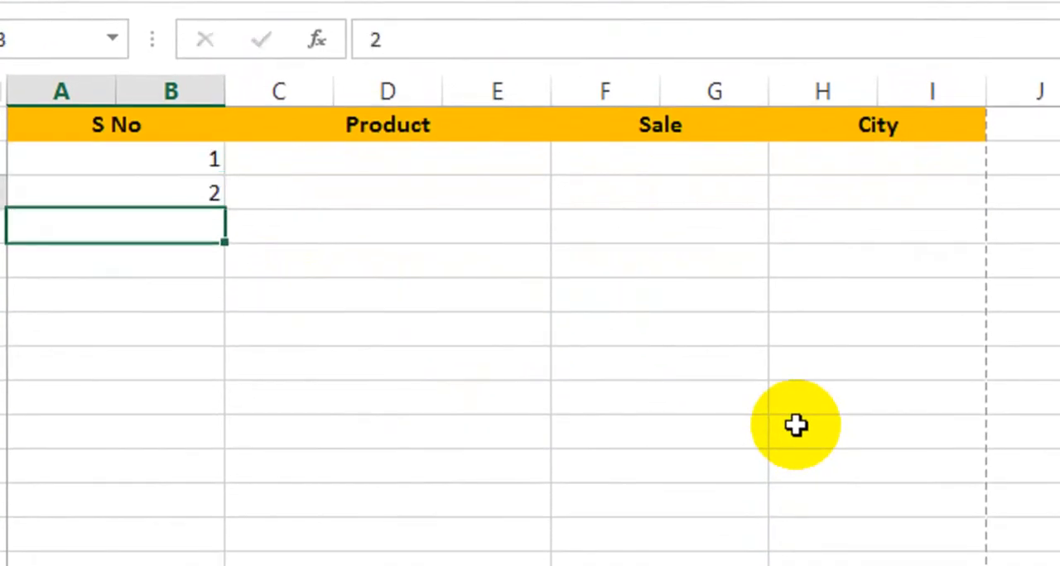
{"action": "key", "text": "shift+Up"}
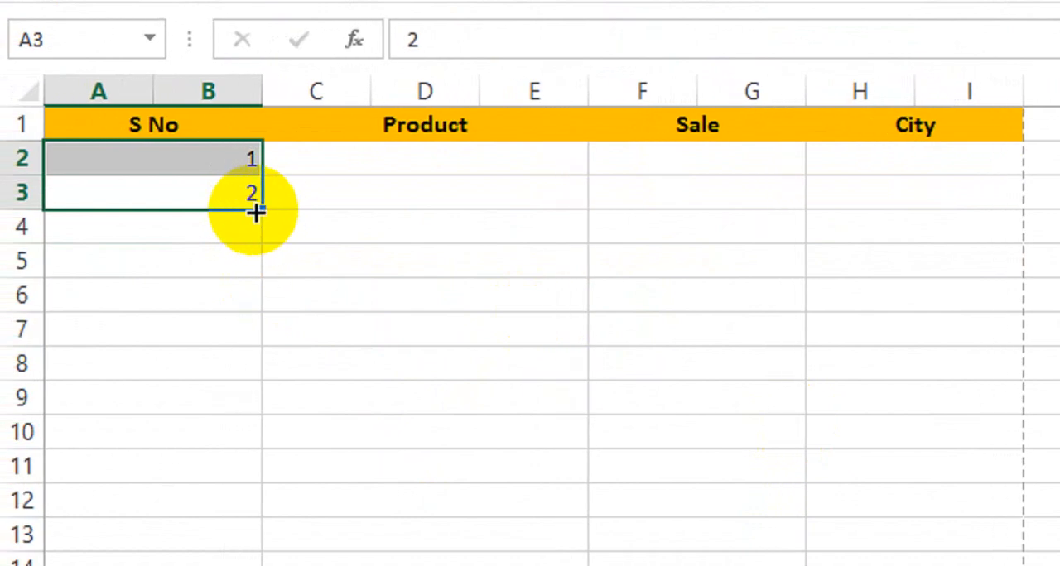
{"action": "left_click_drag", "start_coordinate": [265, 221], "coordinate": [227, 414]}
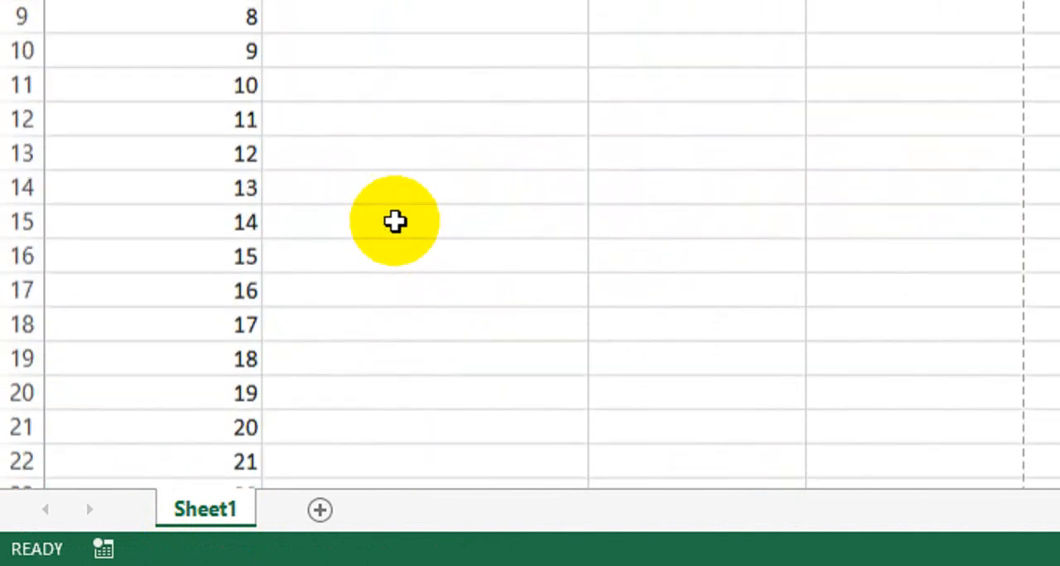
- Enter A, B, C and D in the first four Product cells, rows 2 to 5
{"action": "scroll", "coordinate": [395, 221], "scroll_direction": "up", "scroll_amount": 1}
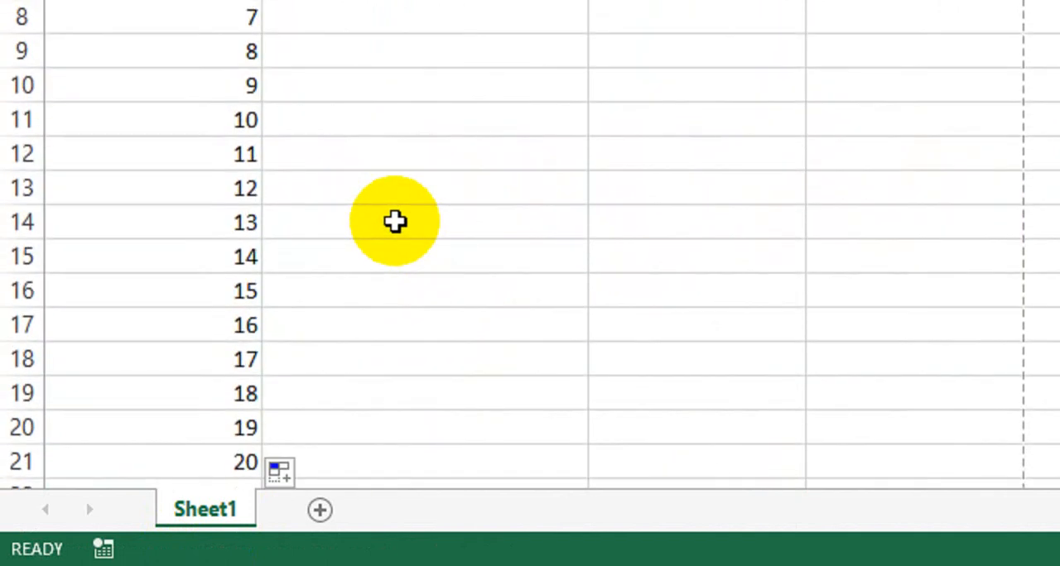
{"action": "type", "text": "A"}
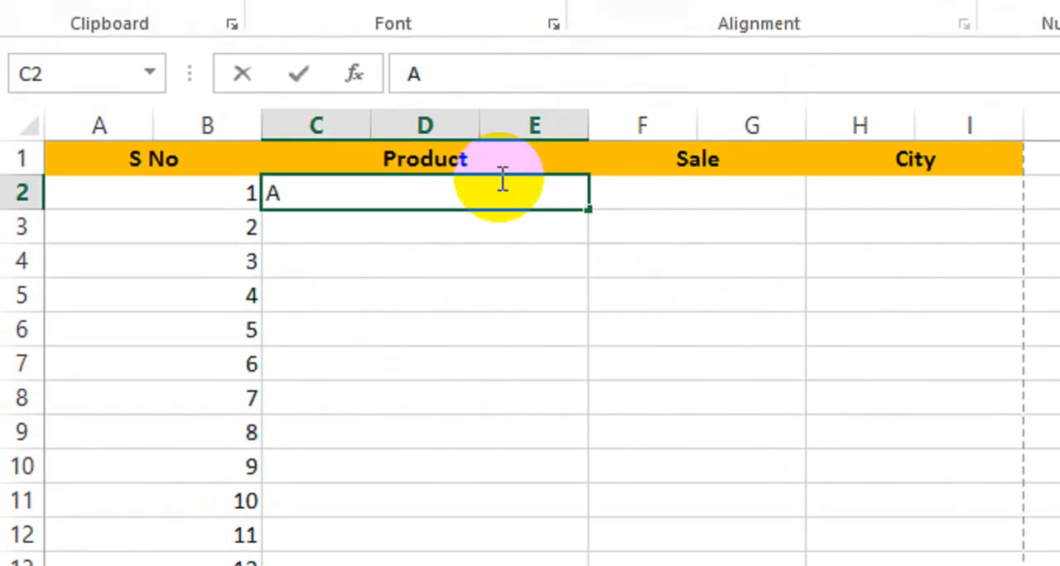
{"action": "key", "text": "Return"}
{"action": "type", "text": "B"}
{"action": "key", "text": "Return"}
{"action": "type", "text": "C"}
{"action": "key", "text": "Up"}
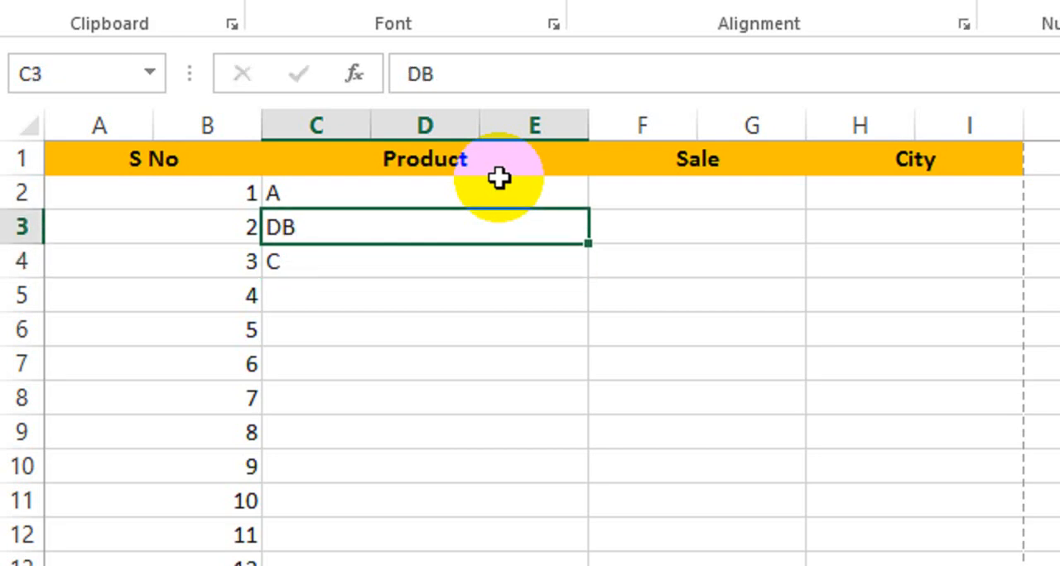
{"action": "key", "text": "Down"}
{"action": "key", "text": "Down"}
{"action": "key", "text": "Return"}
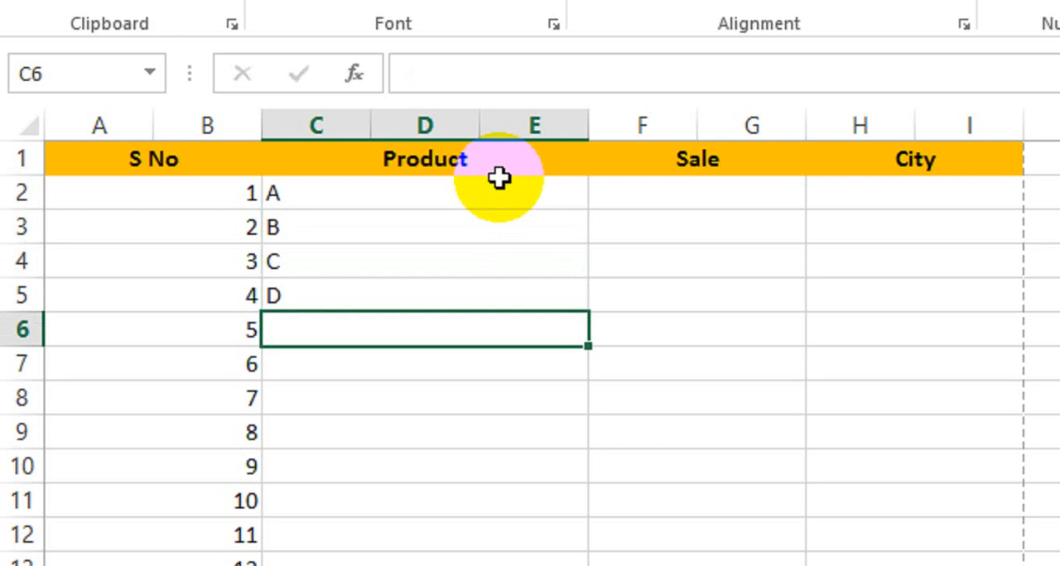
- Fill the repeating A, B, C, D pattern down the Product column to row 47
{"action": "key", "text": "Up"}
{"action": "key", "text": "shift+Up"}
{"action": "key", "text": "shift+Up"}
{"action": "key", "text": "shift+Up"}
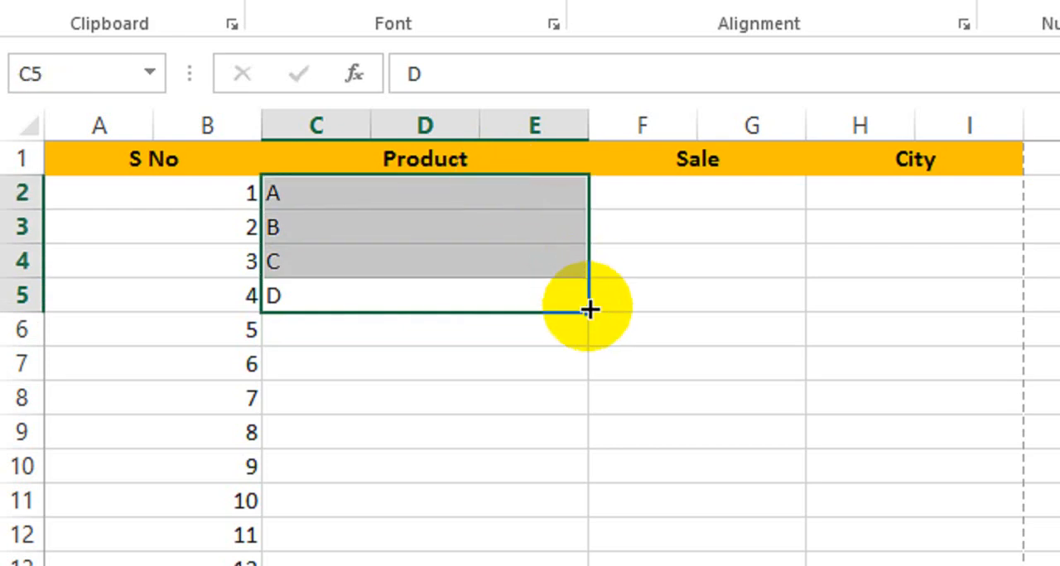
{"action": "left_click_drag", "start_coordinate": [587, 313], "coordinate": [521, 519]}
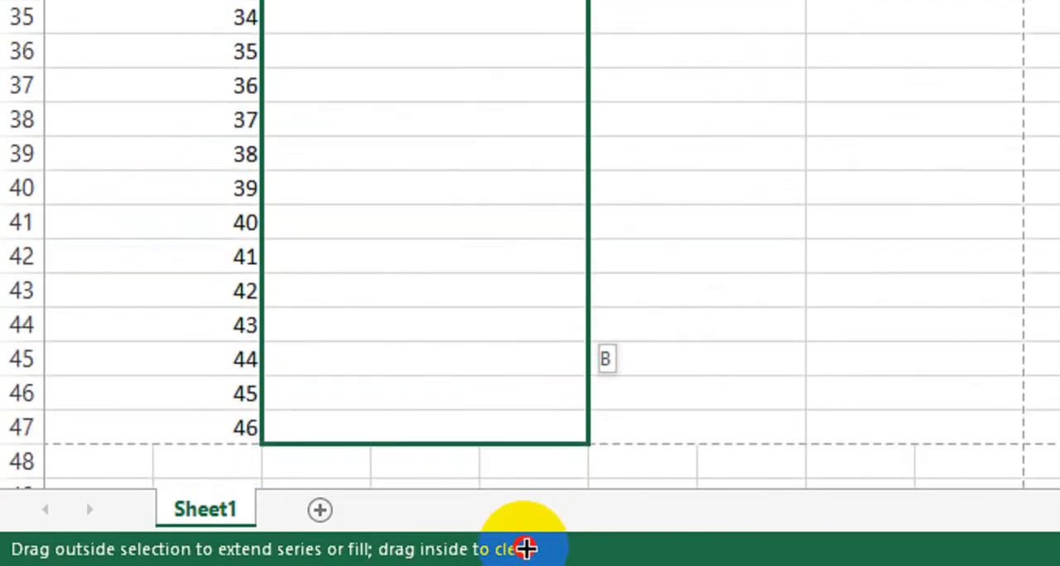
{"action": "left_click_drag", "start_coordinate": [531, 506], "coordinate": [534, 341]}
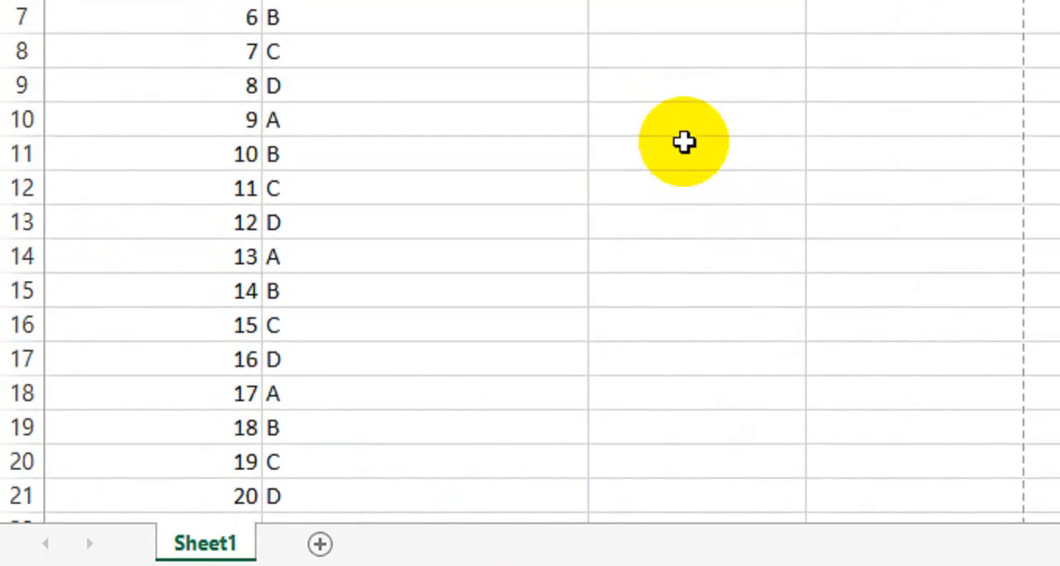
- Enter 10 and 20 in the first two Sale cells and fill the series down to row 47
{"action": "left_click", "coordinate": [687, 139]}
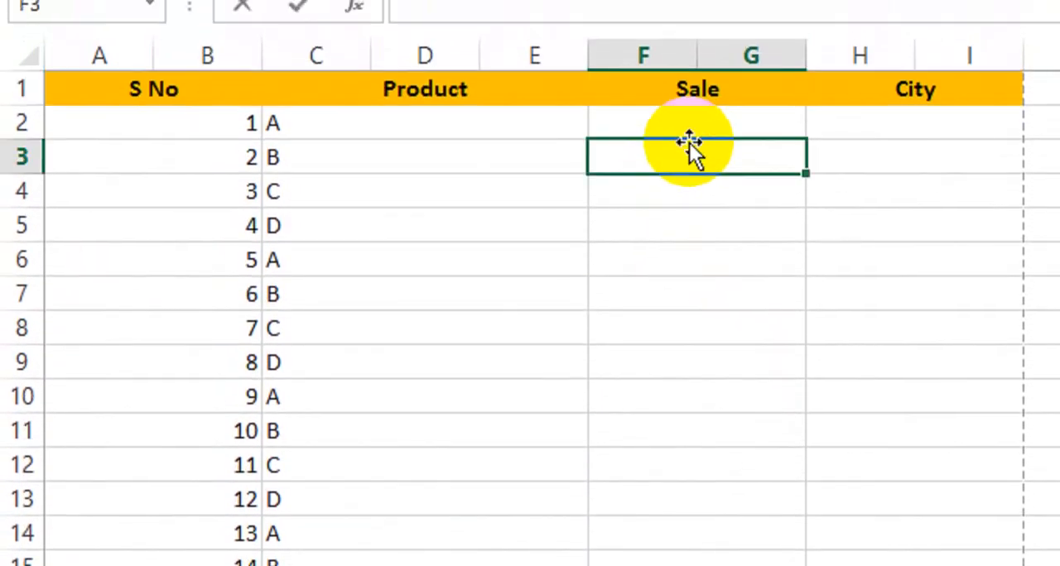
{"action": "type", "text": "10"}
{"action": "key", "text": "Up"}
{"action": "type", "text": "10"}
{"action": "key", "text": "Return"}
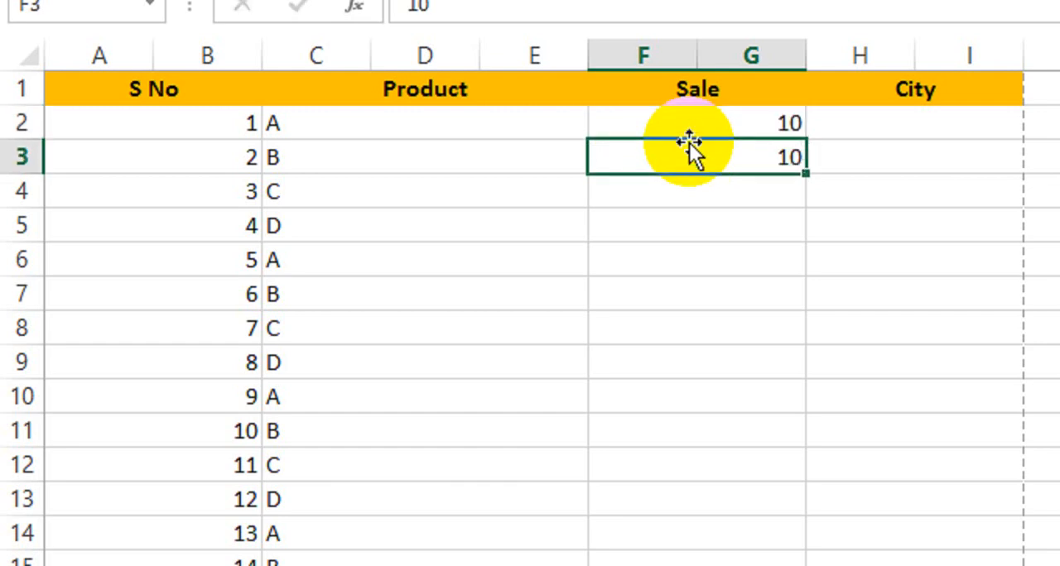
{"action": "type", "text": "20"}
{"action": "key", "text": "Return"}
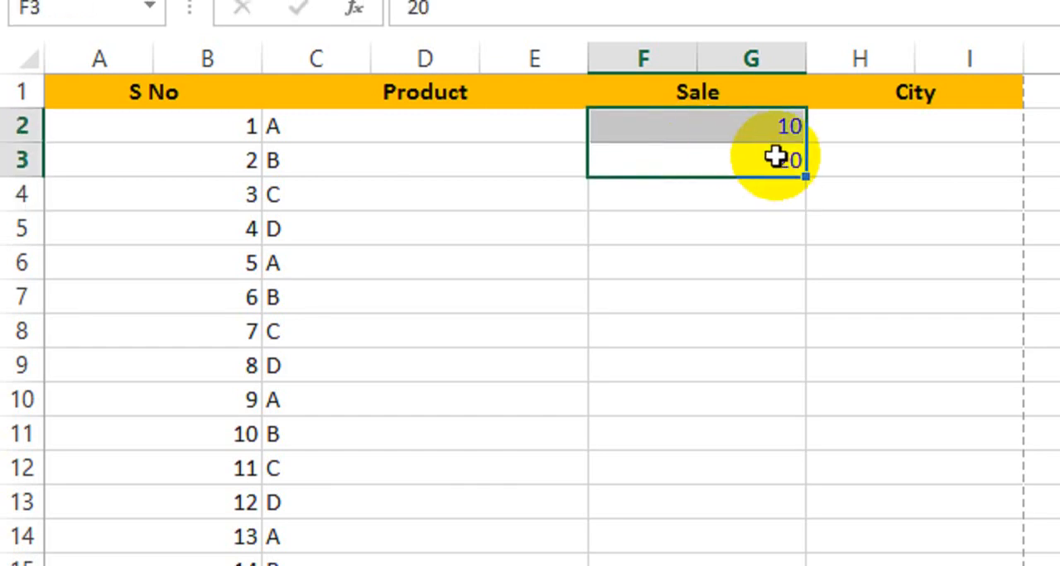
{"action": "left_click_drag", "start_coordinate": [790, 175], "coordinate": [716, 451]}
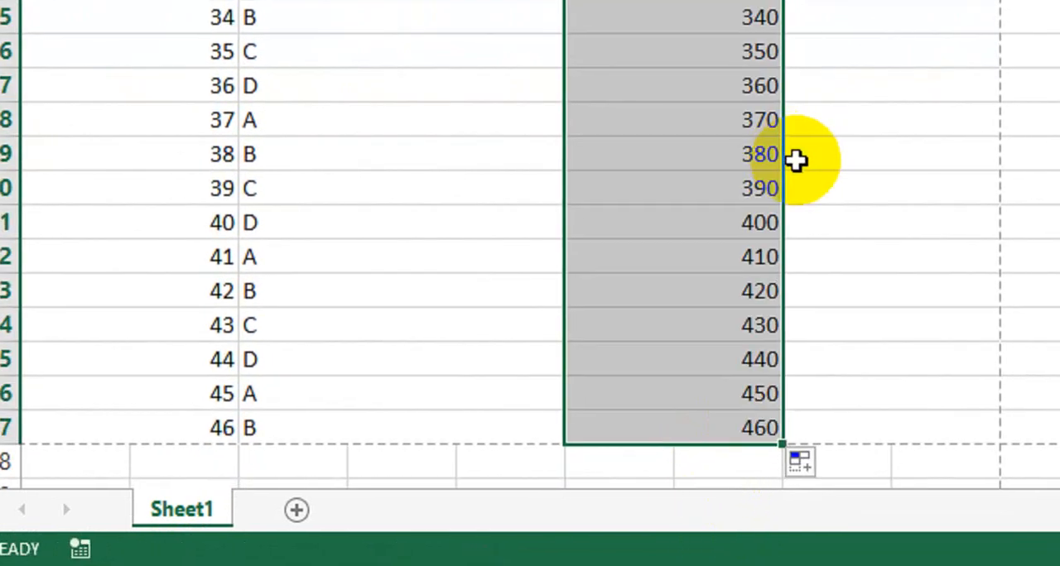
- Enter X, Y and Z in the first three City cells and fill the pattern down to row 47
{"action": "scroll", "coordinate": [800, 157], "scroll_direction": "up", "scroll_amount": 9}
{"action": "scroll", "coordinate": [796, 159], "scroll_direction": "up", "scroll_amount": 2}
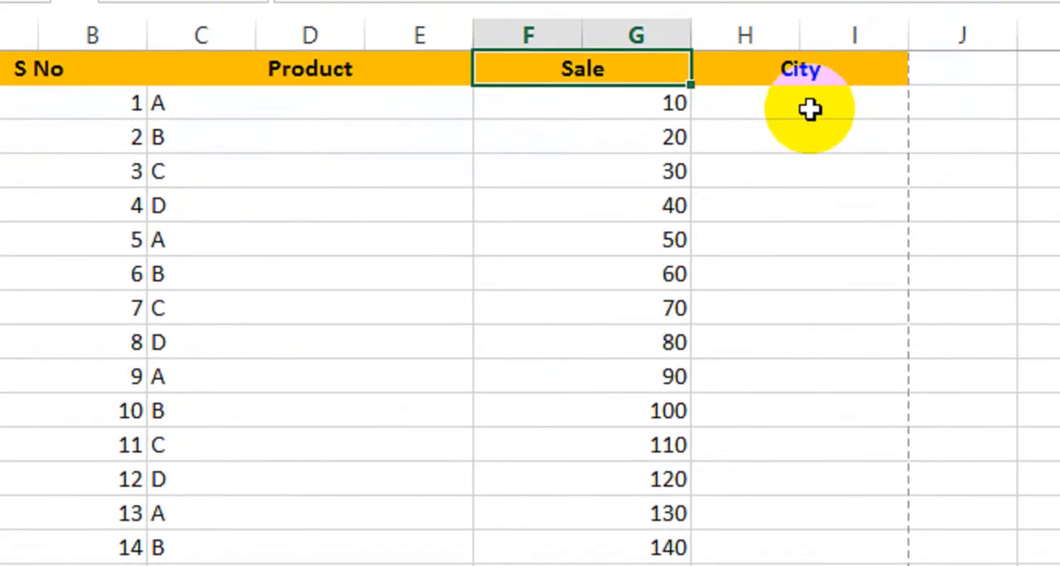
{"action": "left_click", "coordinate": [795, 135]}
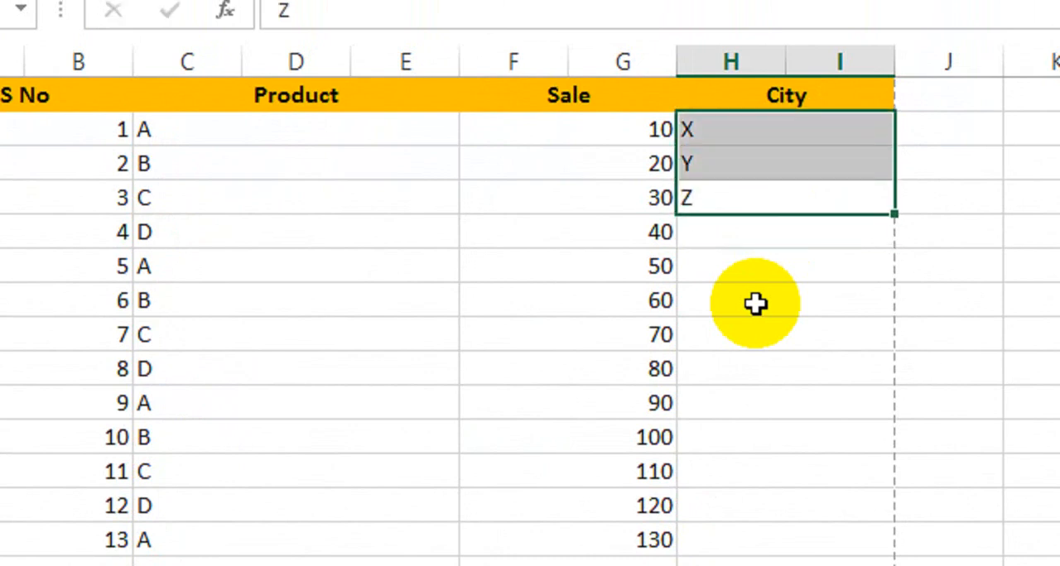
{"action": "left_click_drag", "start_coordinate": [895, 213], "coordinate": [848, 565]}
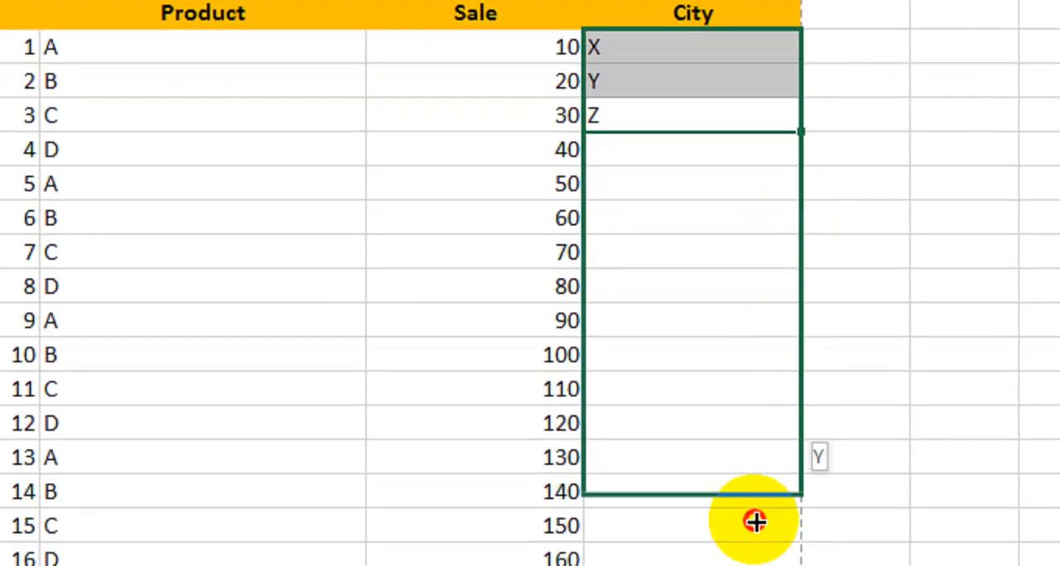
{"action": "left_click_drag", "start_coordinate": [755, 520], "coordinate": [714, 398]}
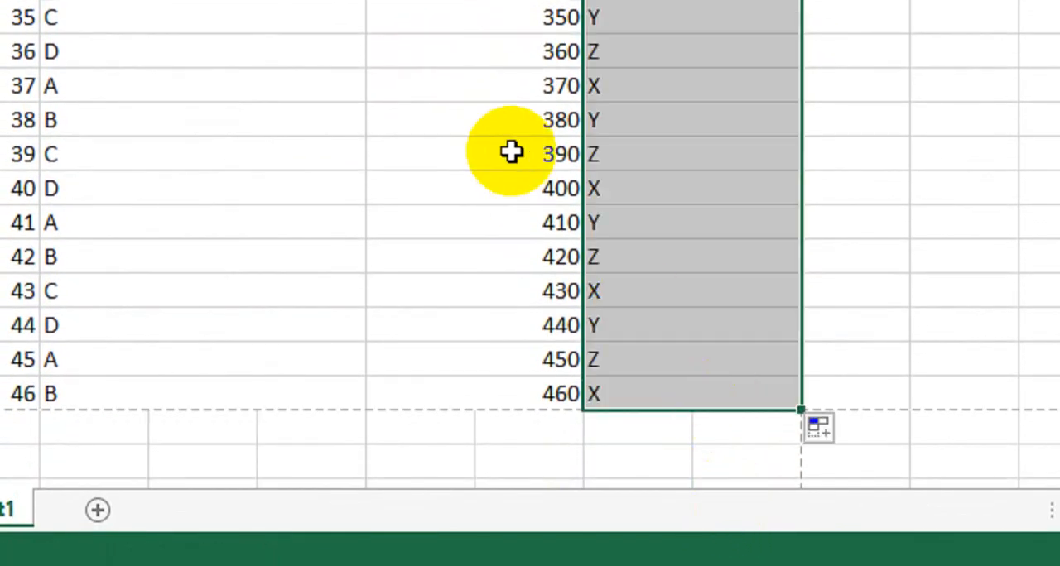
- Centre the contents of the whole table, from the S No header to the last City row, and make them bold
{"action": "scroll", "coordinate": [511, 152], "scroll_direction": "up", "scroll_amount": 9}
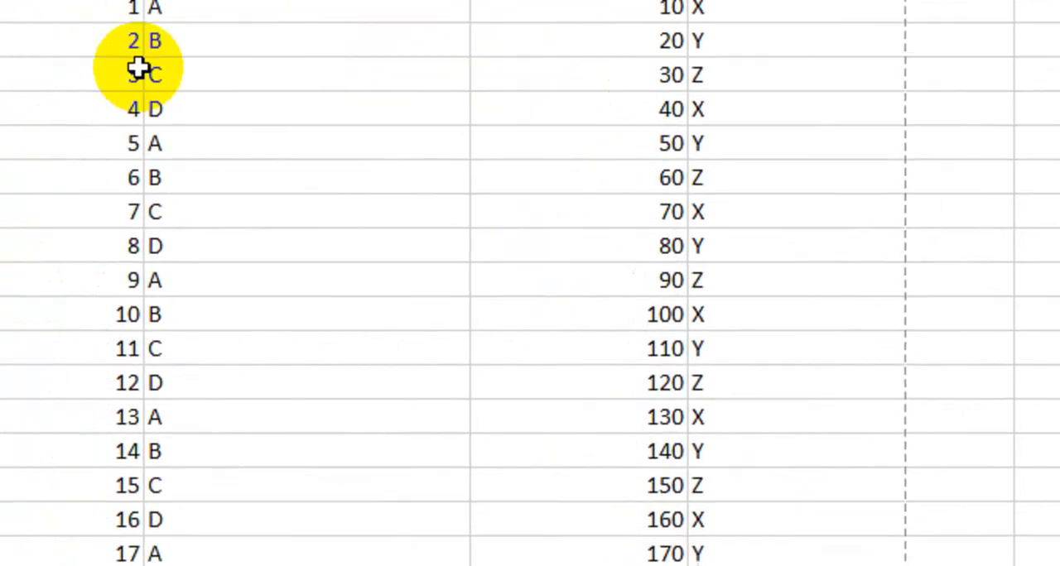
{"action": "key", "text": "Up"}
{"action": "key", "text": "Left"}
{"action": "key", "text": "Left"}
{"action": "key", "text": "Left"}
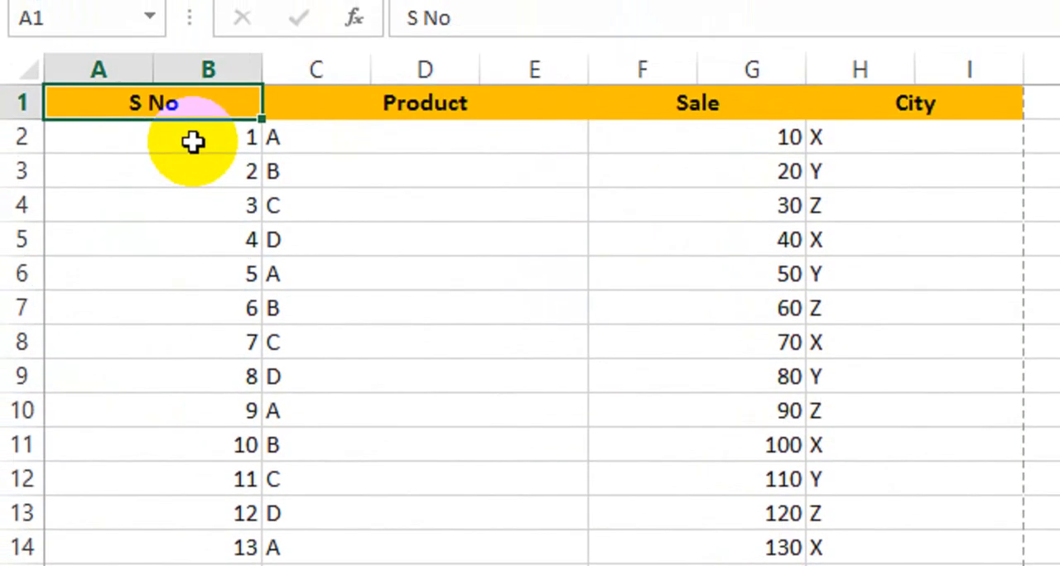
{"action": "key", "text": "shift+Right"}
{"action": "key", "text": "shift+Right"}
{"action": "key", "text": "shift+Right"}
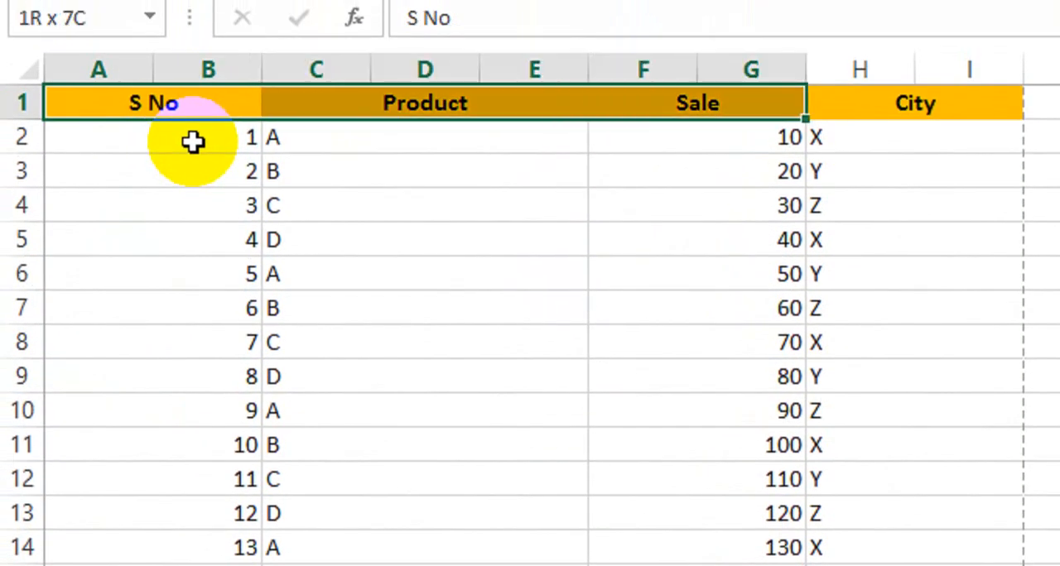
{"action": "key", "text": "ctrl+shift+Down"}
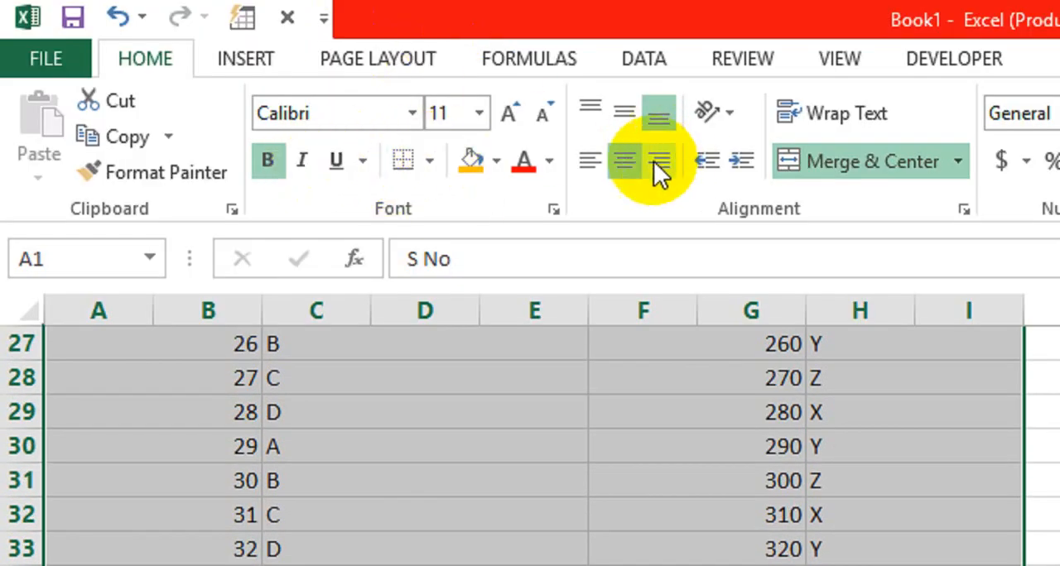
{"action": "left_click", "coordinate": [623, 159]}
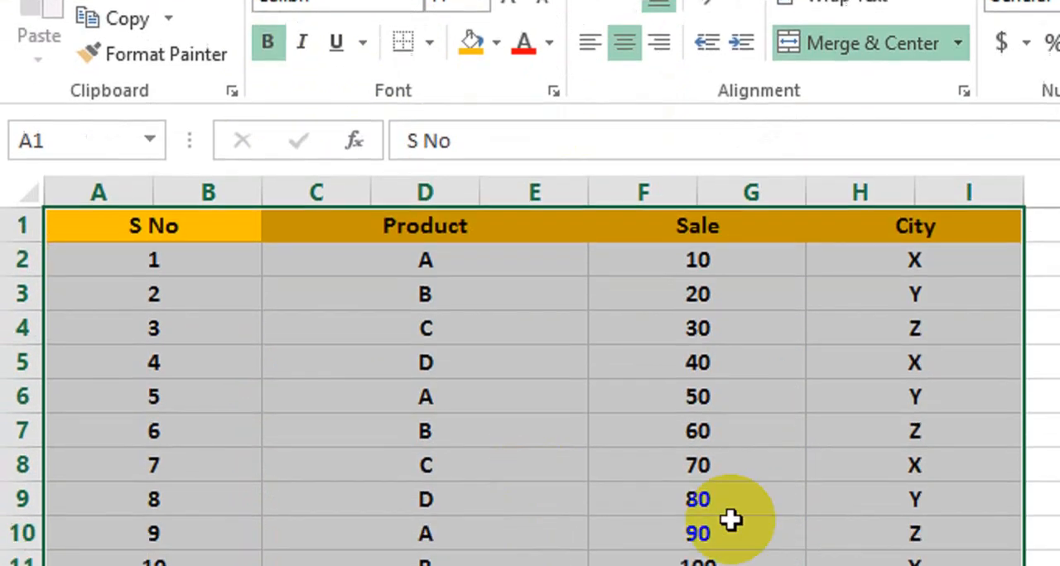
{"action": "left_click", "coordinate": [734, 461]}
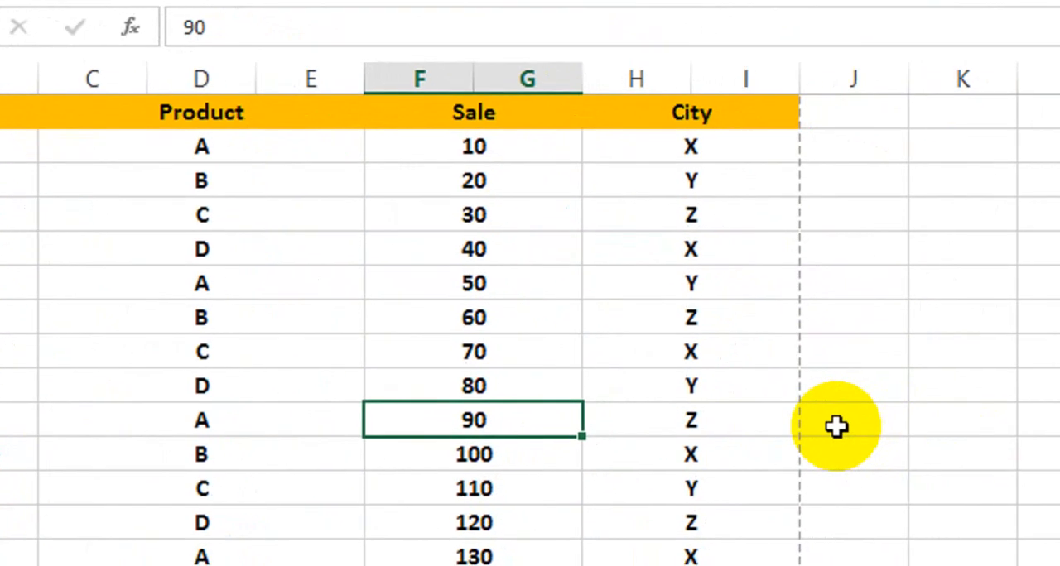
- Insert a WordArt in the black style with a blue hard shadow and enter the person's full name as its text
{"action": "left_click", "coordinate": [853, 384]}
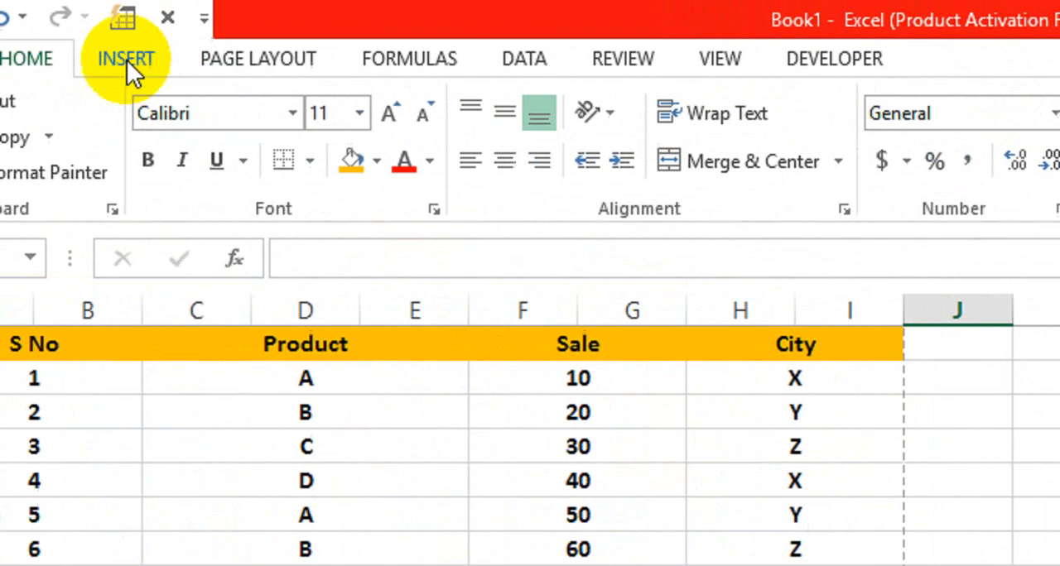
{"action": "left_click", "coordinate": [128, 58]}
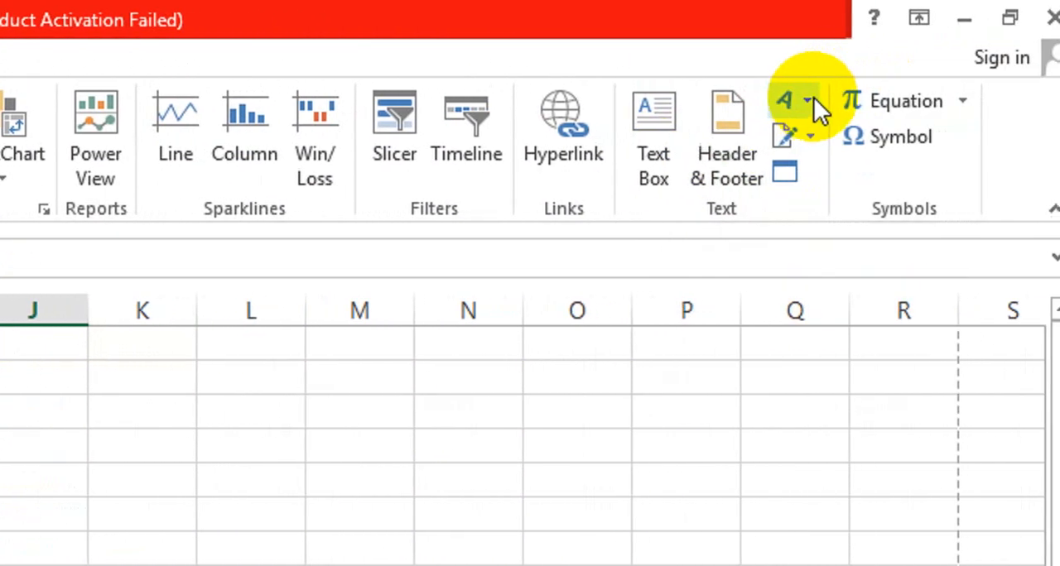
{"action": "left_click", "coordinate": [798, 100]}
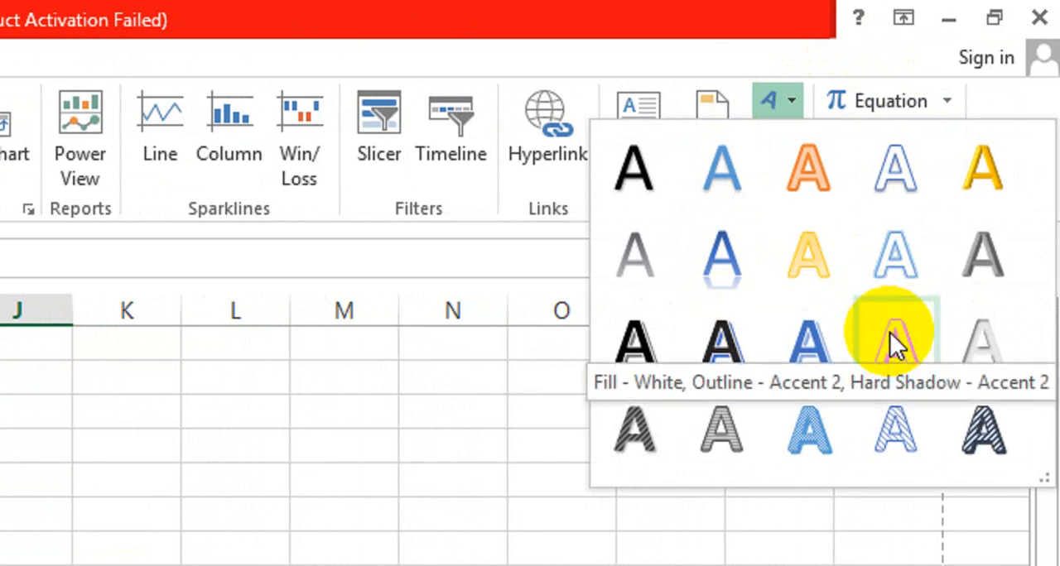
{"action": "left_click", "coordinate": [739, 354]}
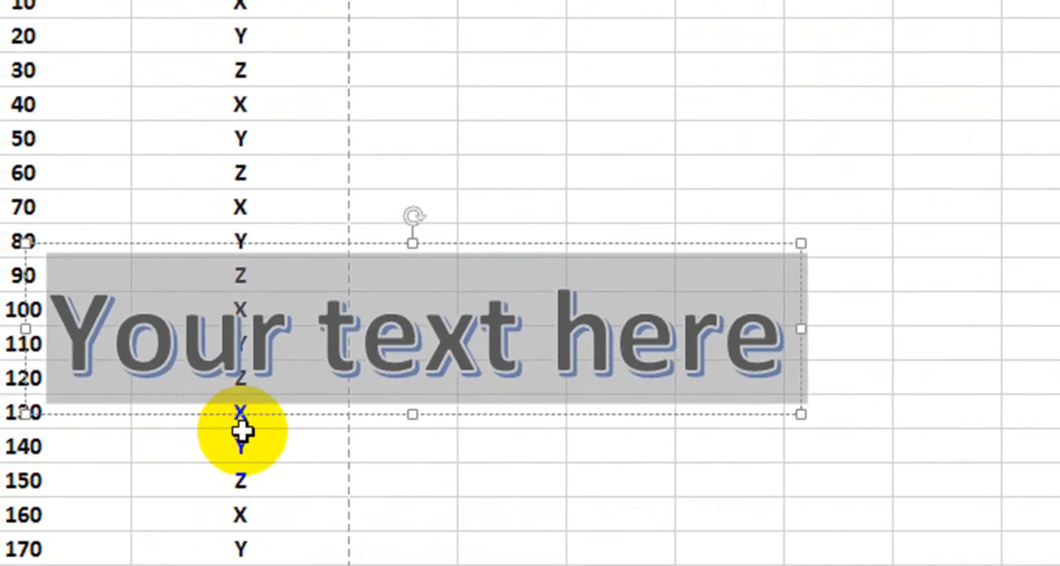
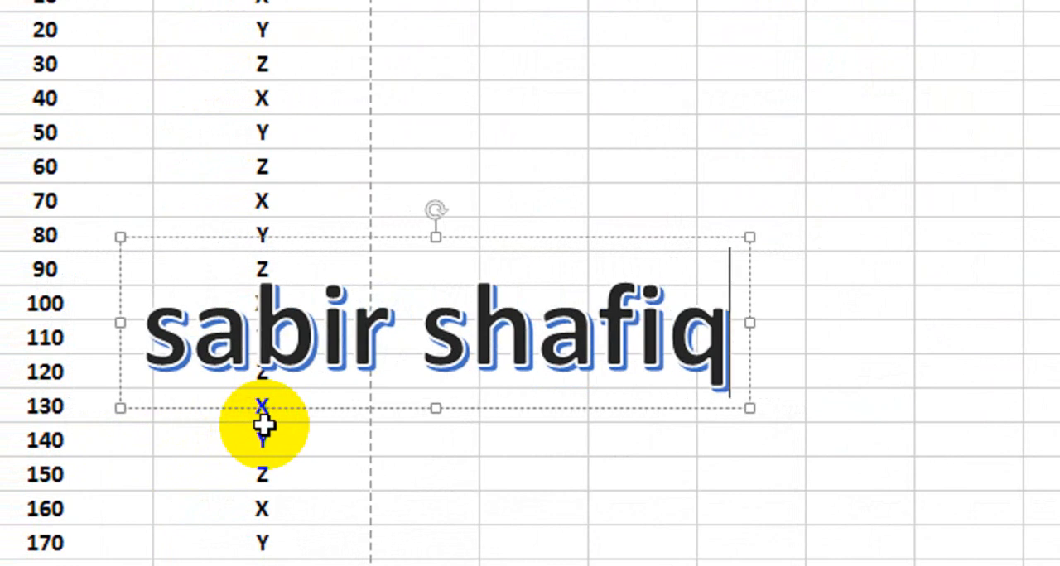
- Move the WordArt over the middle of the table and rotate it counterclockwise so the text slants diagonally upward
{"action": "left_click_drag", "start_coordinate": [372, 406], "coordinate": [0, 453]}
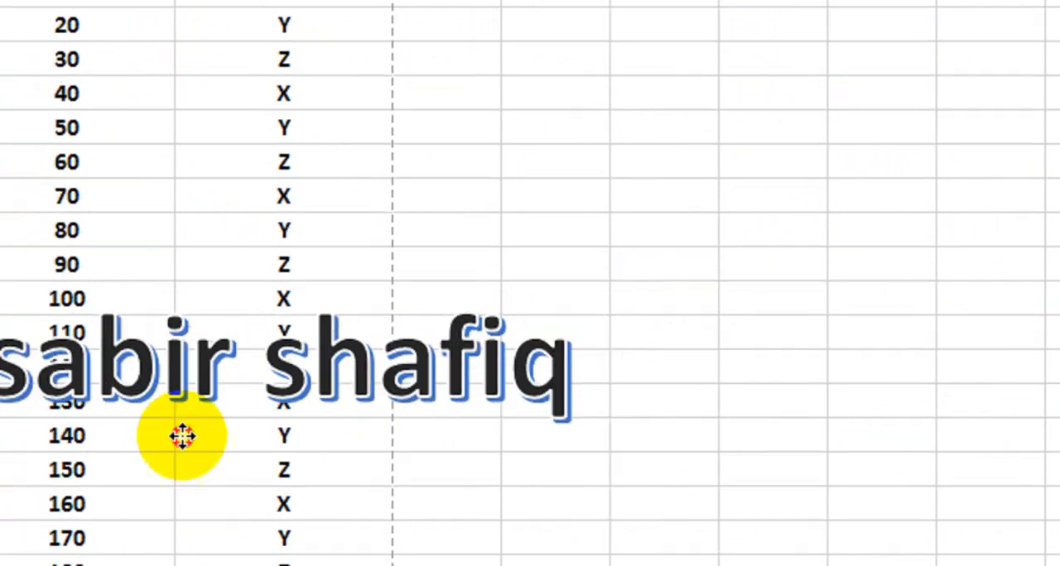
{"action": "left_click_drag", "start_coordinate": [89, 436], "coordinate": [239, 420]}
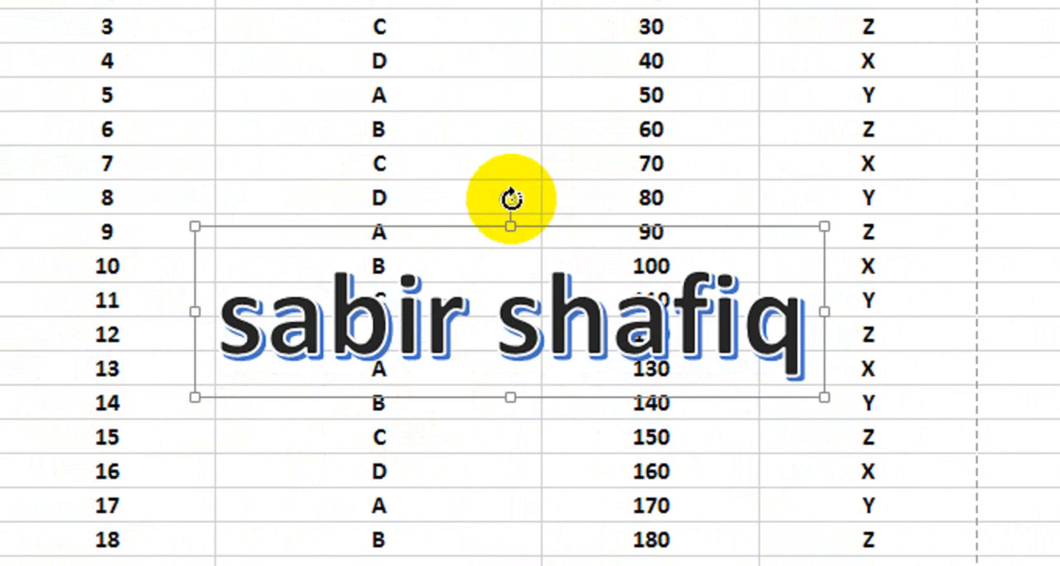
{"action": "mouse_move", "coordinate": [511, 197]}
{"action": "left_mouse_down"}
{"action": "mouse_move", "coordinate": [513, 185]}
{"action": "mouse_move", "coordinate": [432, 152]}
{"action": "left_mouse_up"}
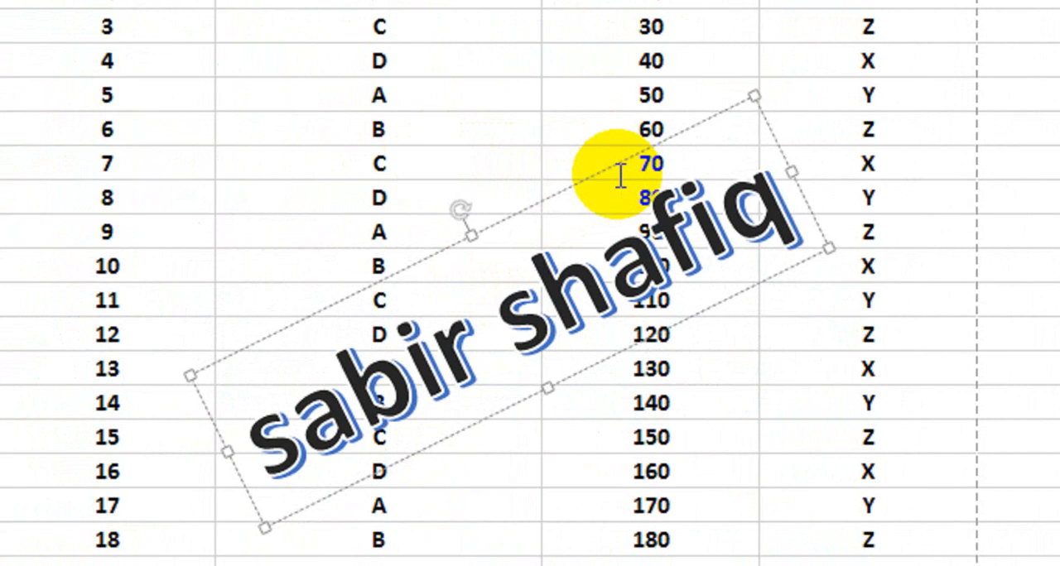
- Format the WordArt with no shape fill and a partly transparent solid text fill
{"action": "left_click", "coordinate": [597, 169]}
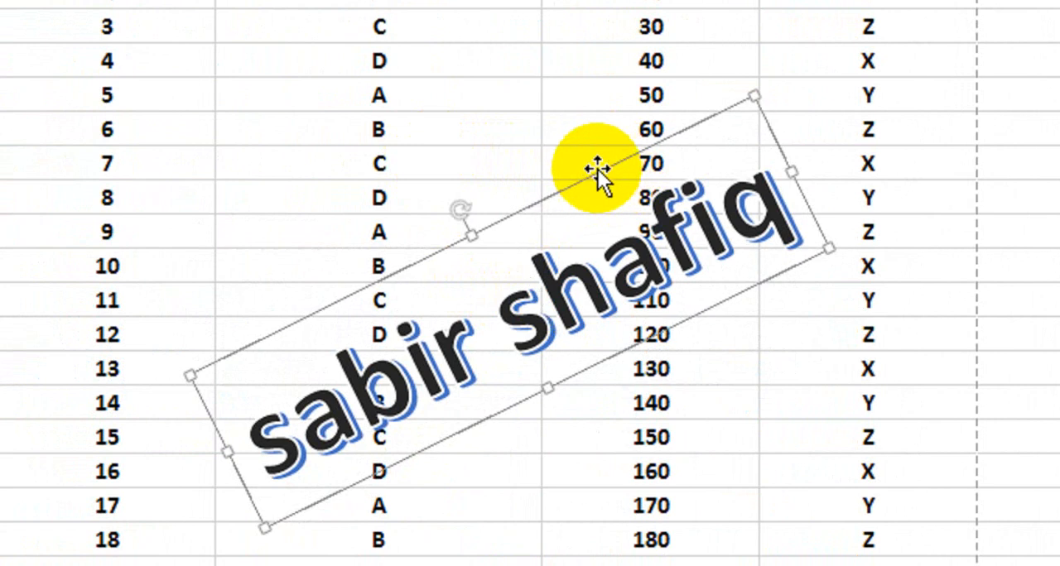
{"action": "right_click", "coordinate": [597, 169]}
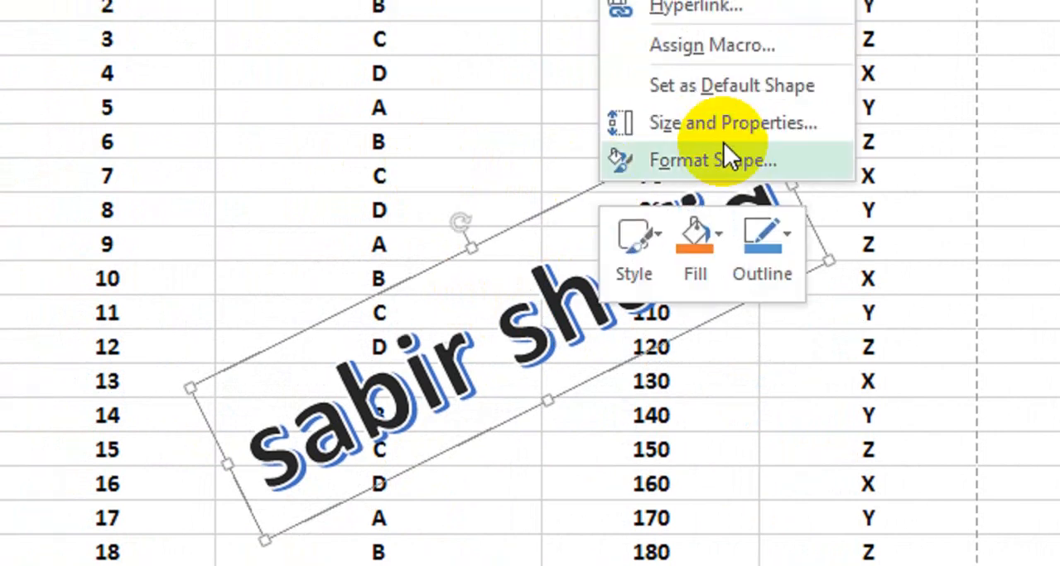
{"action": "left_click", "coordinate": [725, 160]}
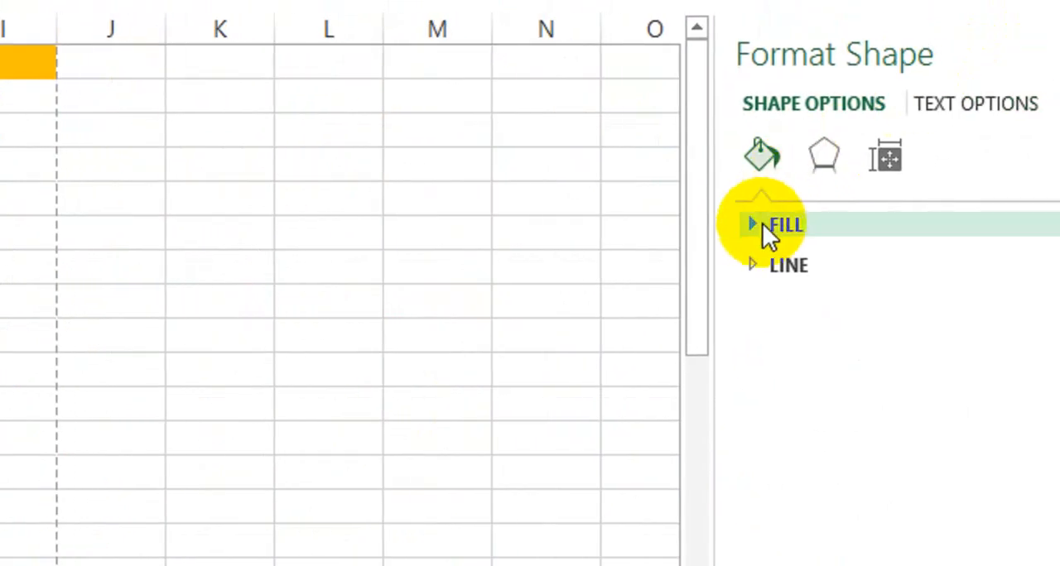
{"action": "left_click", "coordinate": [760, 224]}
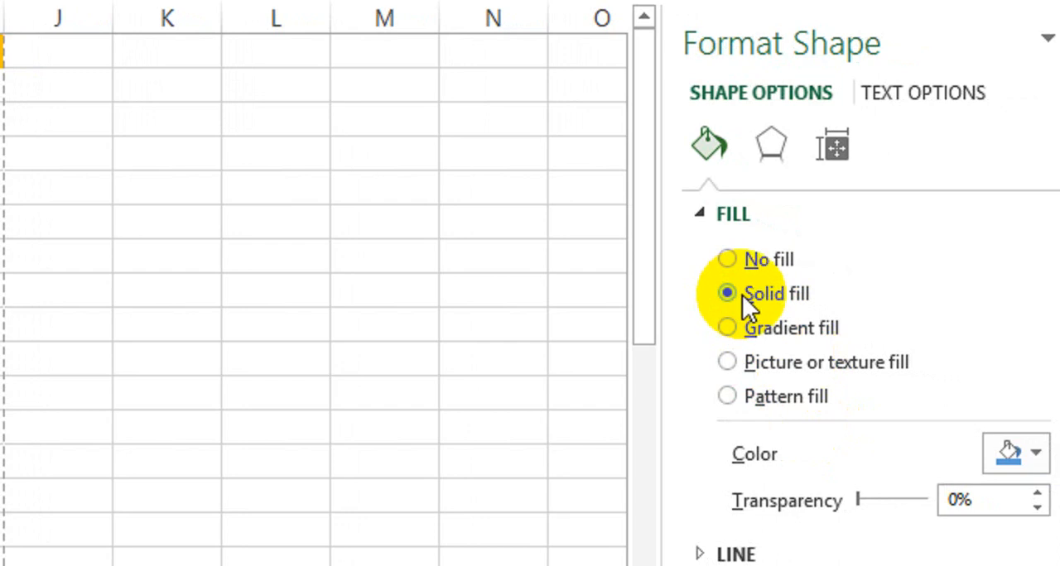
{"action": "left_click", "coordinate": [704, 222]}
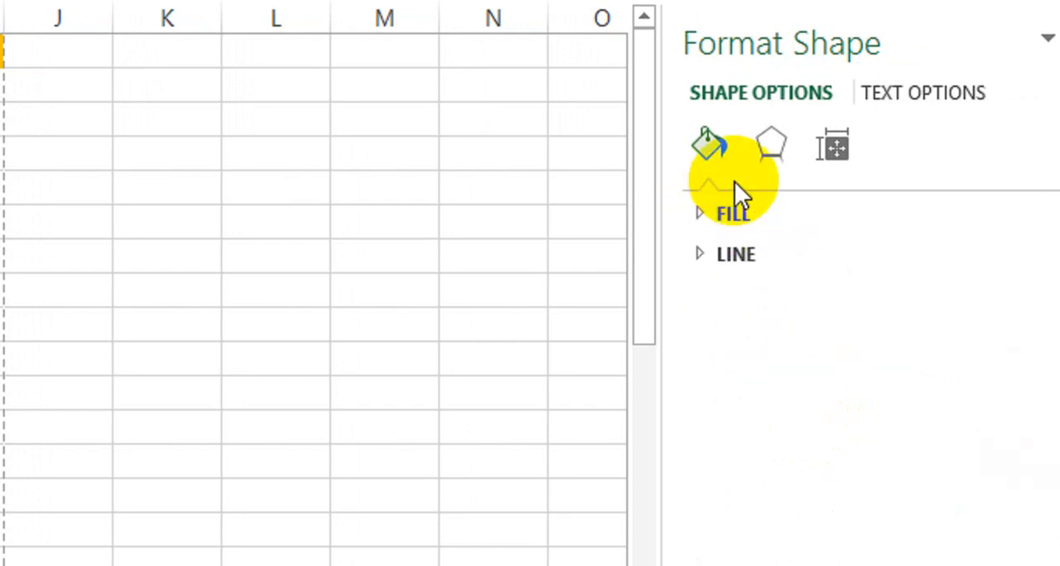
{"action": "left_click", "coordinate": [933, 92]}
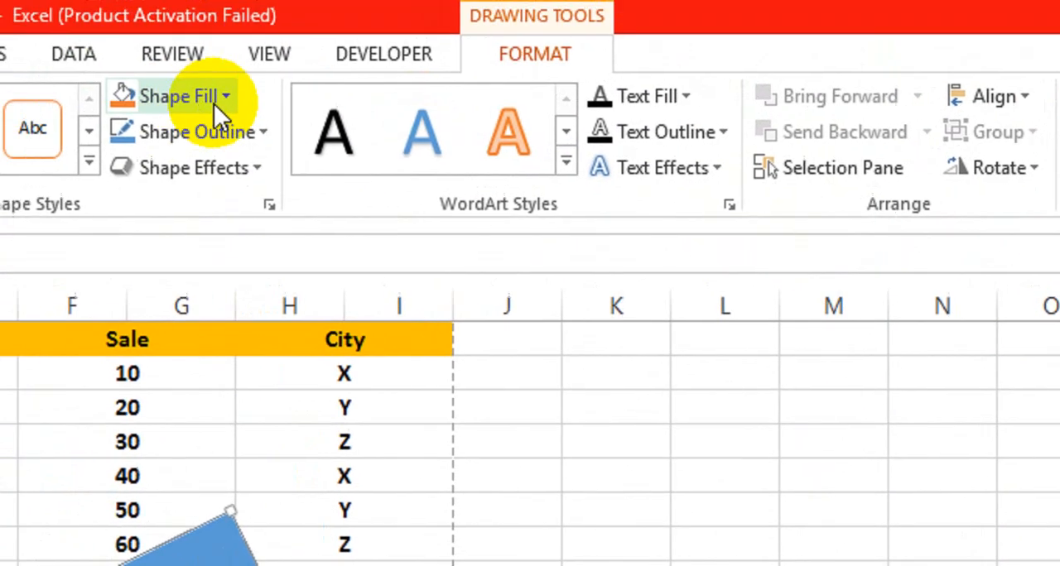
{"action": "left_click", "coordinate": [33, 7]}
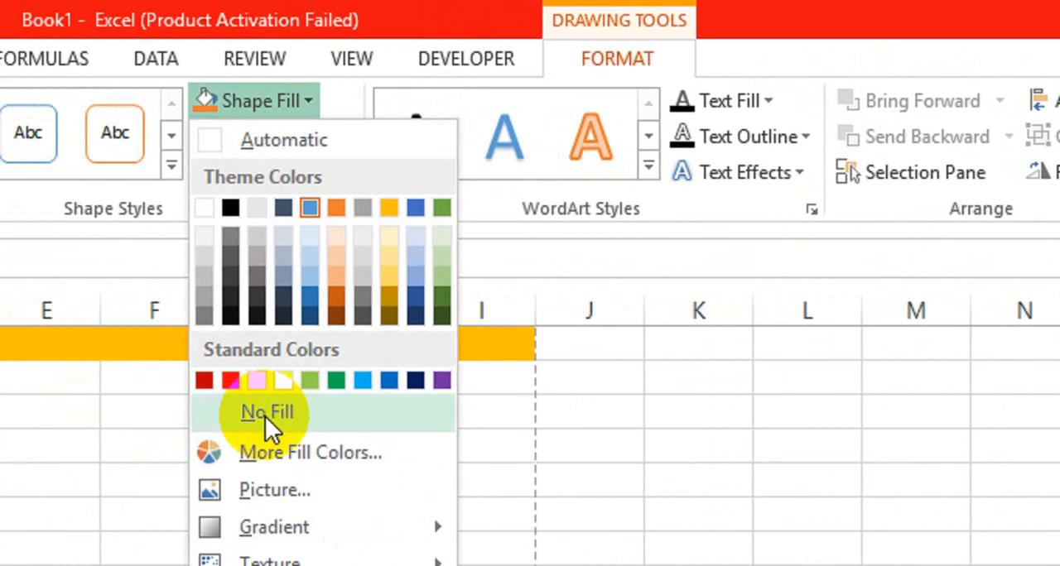
{"action": "left_click", "coordinate": [265, 414]}
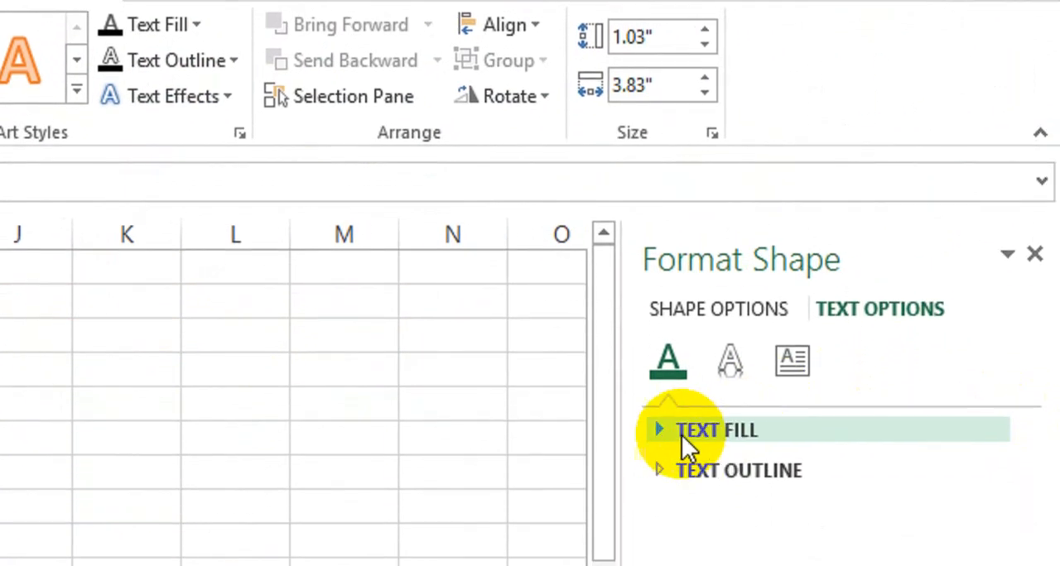
{"action": "left_click", "coordinate": [666, 466]}
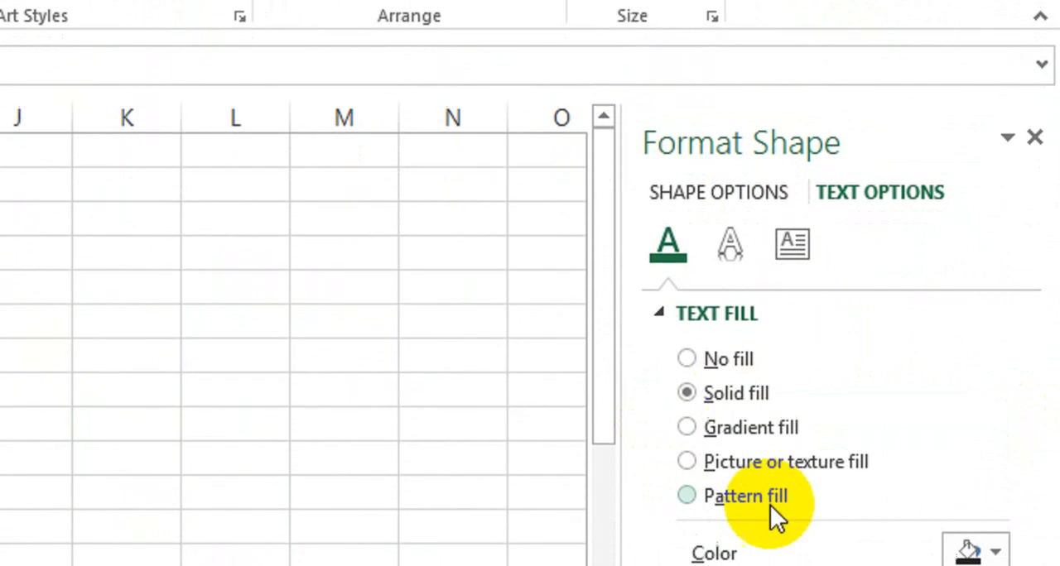
{"action": "left_click_drag", "start_coordinate": [817, 428], "coordinate": [874, 426]}
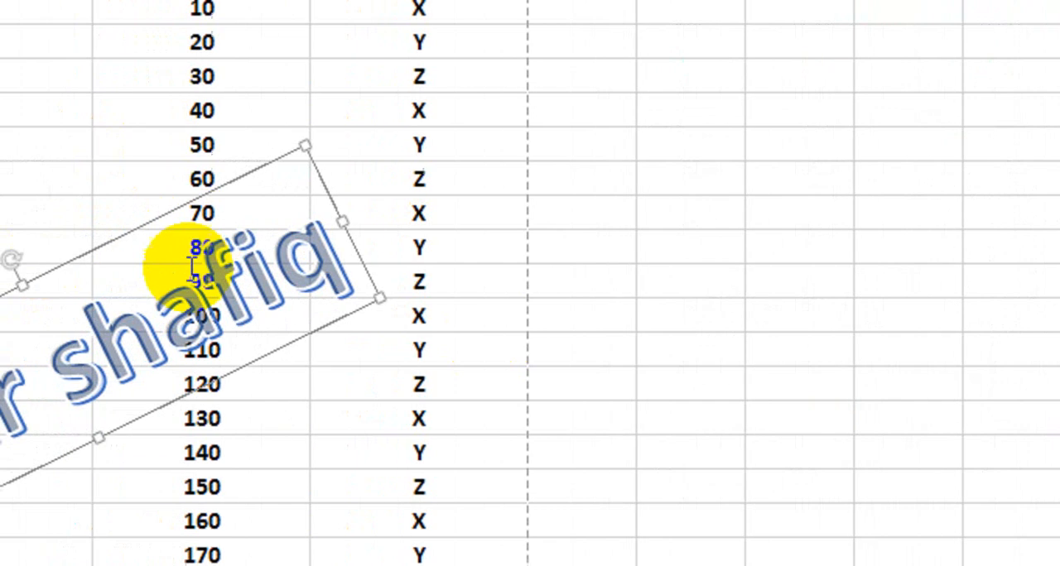
- Delete the WordArt from the table and close the shape formatting options
{"action": "left_click", "coordinate": [364, 385]}
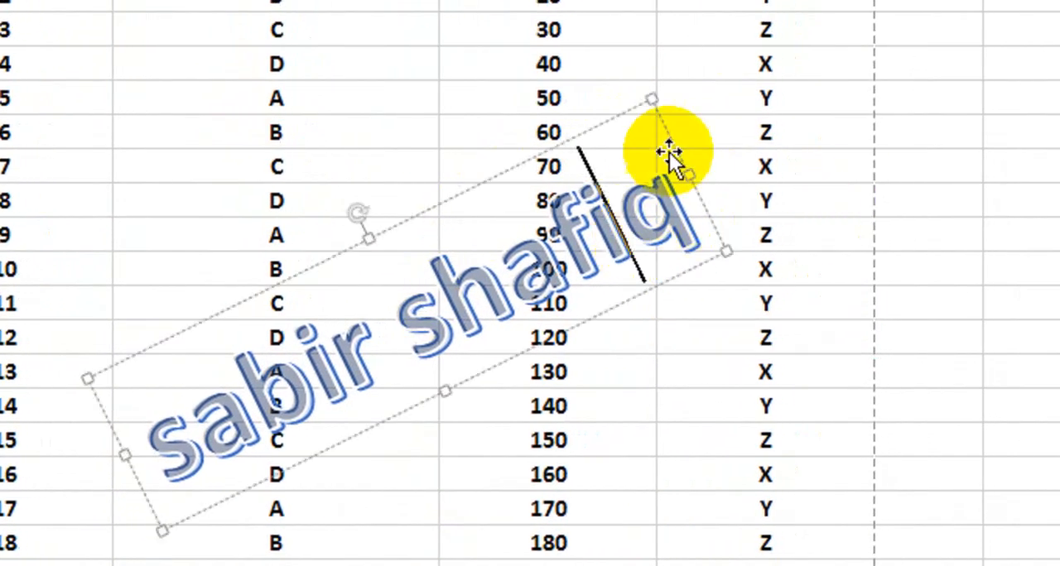
{"action": "key", "text": "Delete"}
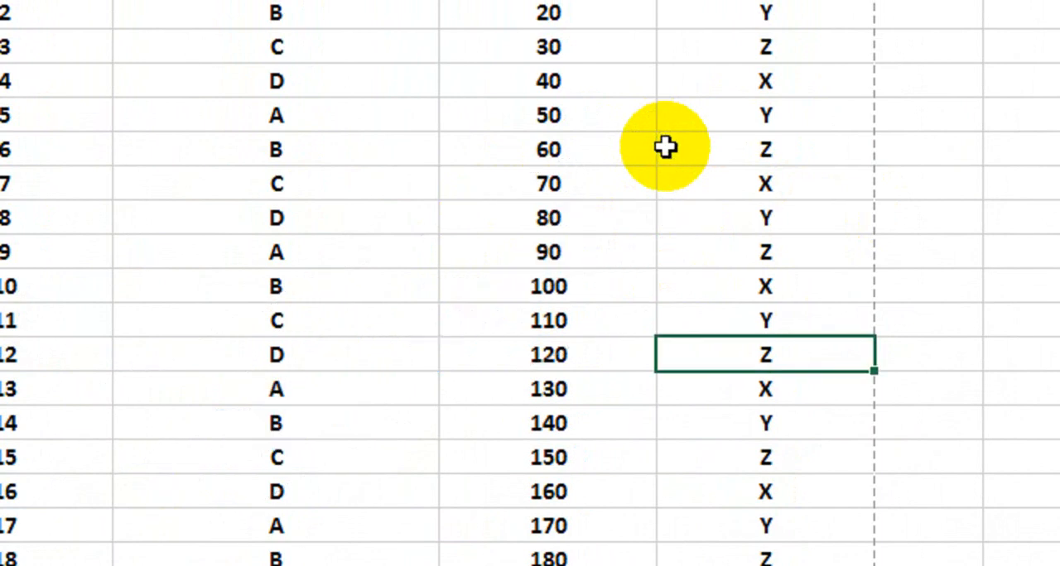
{"action": "left_click", "coordinate": [1043, 31]}
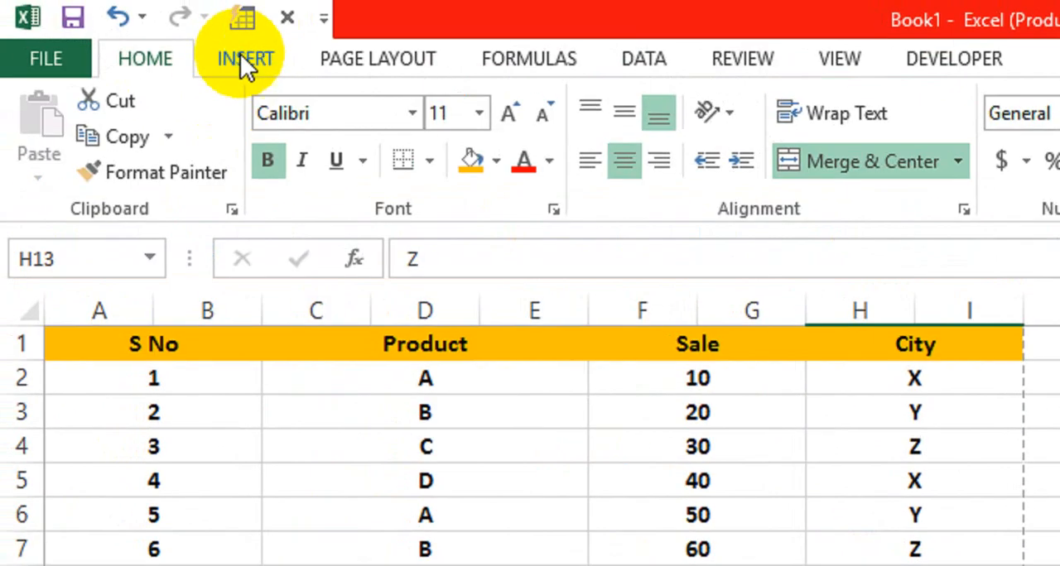
- Open the centre section of the page header for editing
{"action": "left_click", "coordinate": [242, 56]}
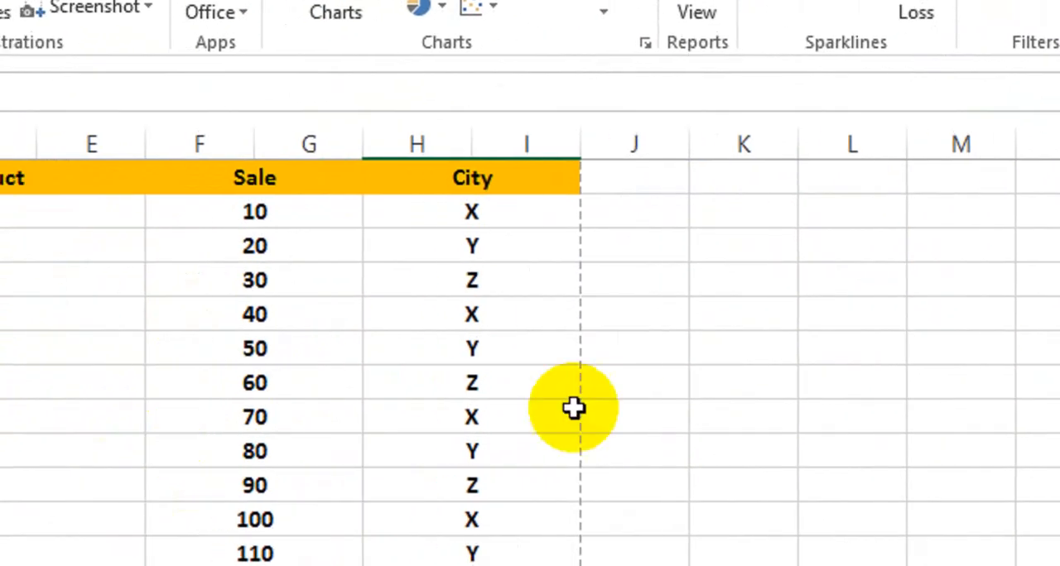
{"action": "left_click", "coordinate": [26, 343]}
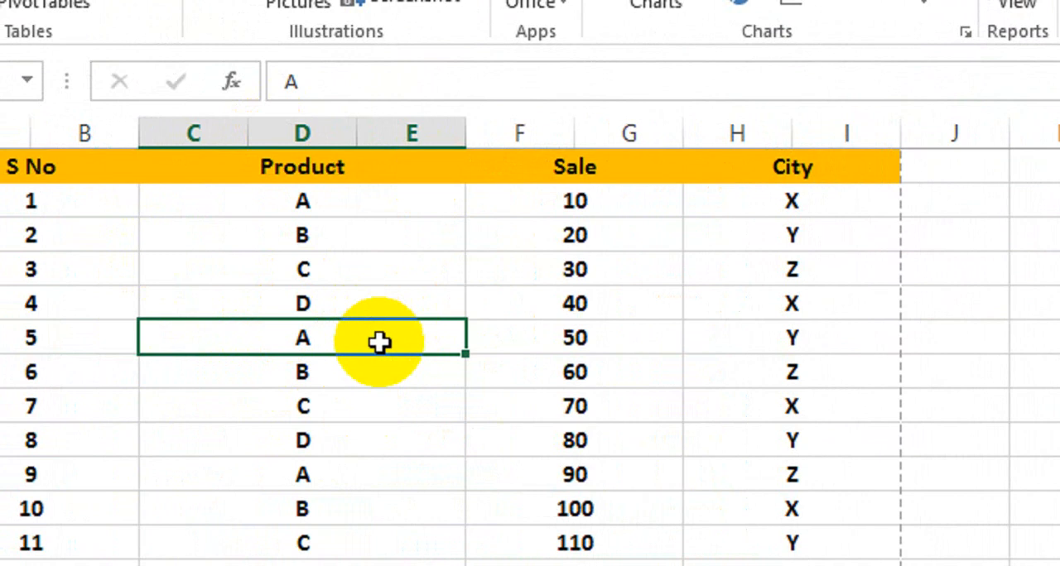
{"action": "left_click", "coordinate": [459, 480]}
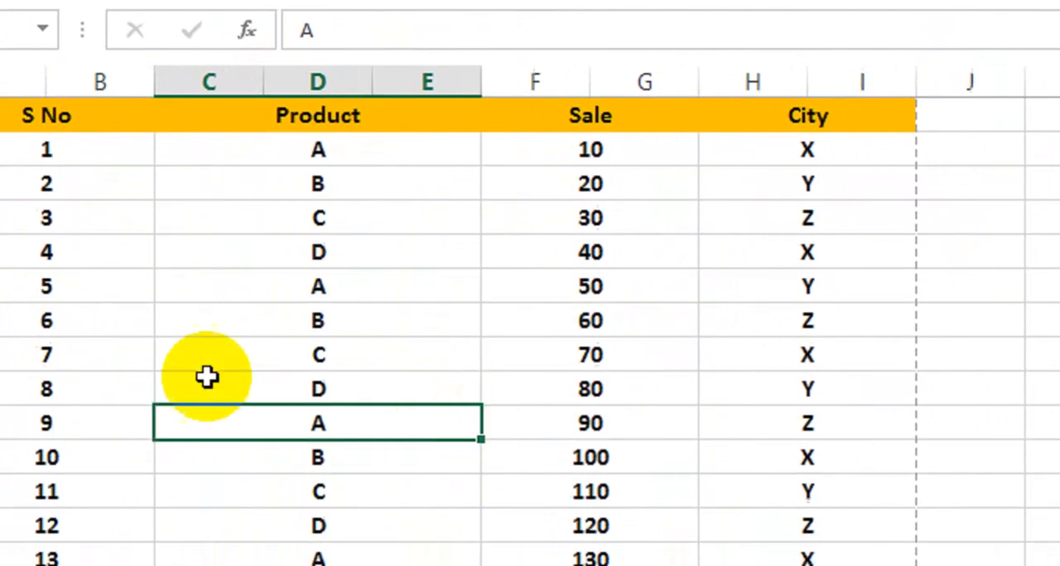
{"action": "left_click", "coordinate": [187, 408]}
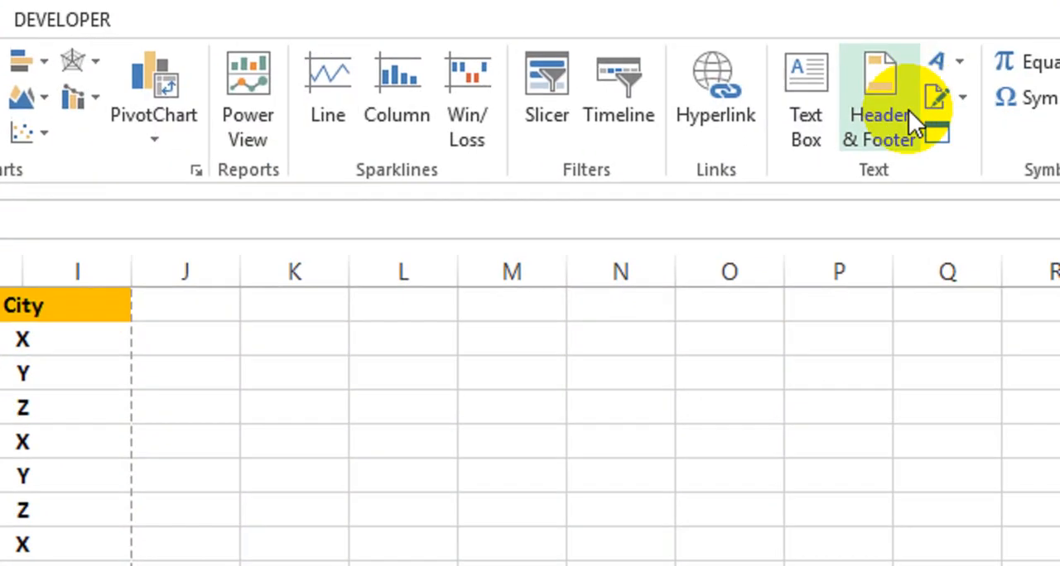
{"action": "left_click", "coordinate": [907, 112]}
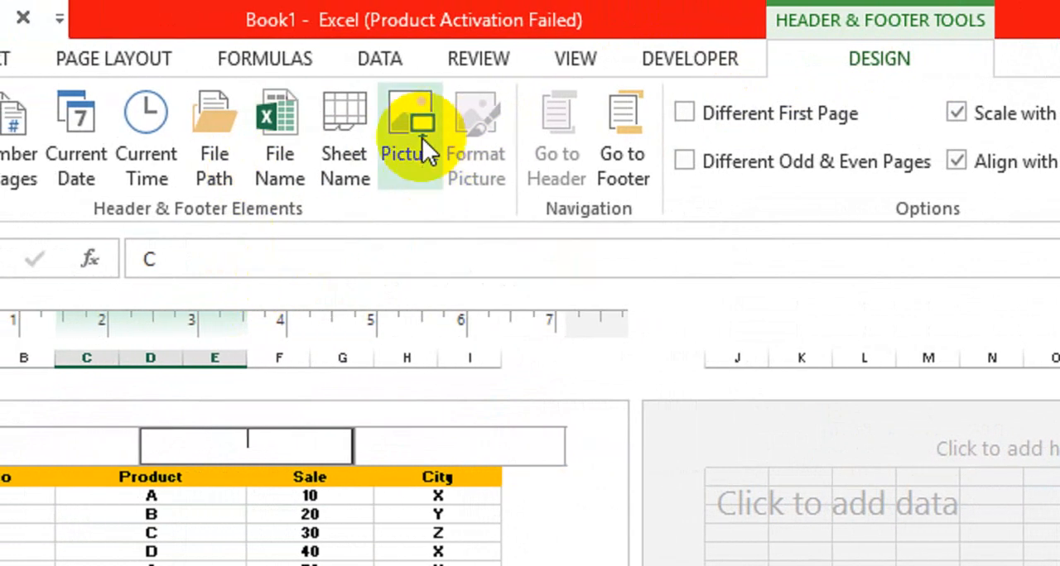
- Insert the picture logo-contest-design-selfhelp-2 from the Desktop into the header's centre section and return to the sheet cells
{"action": "left_click", "coordinate": [421, 138]}
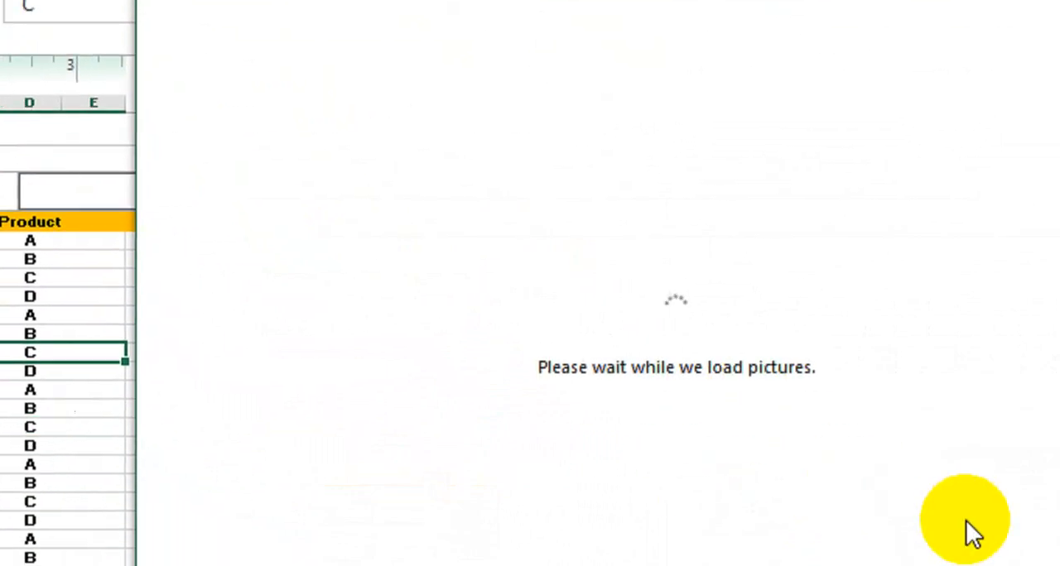
{"action": "left_click", "coordinate": [870, 498]}
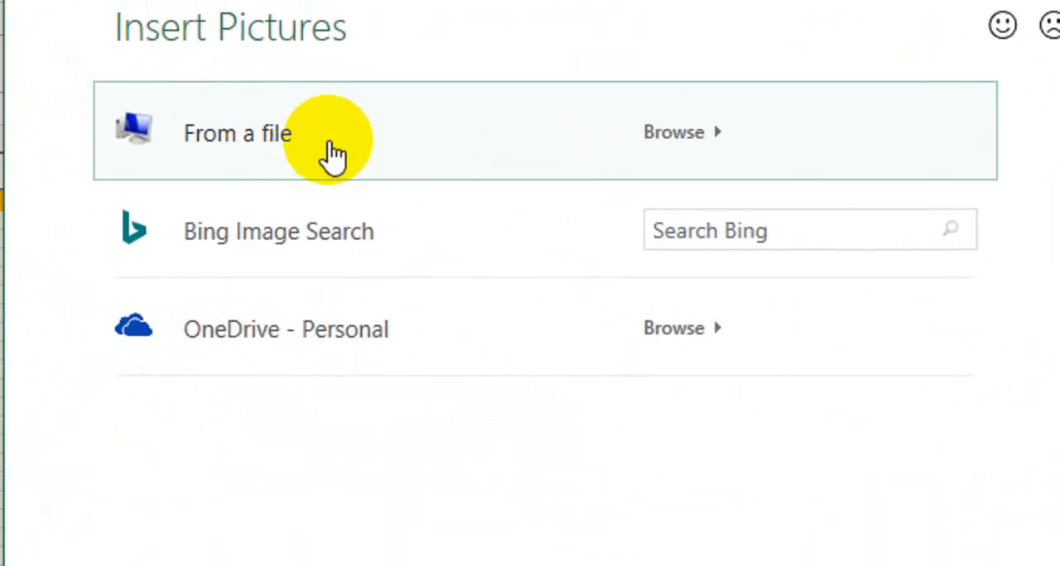
{"action": "left_click", "coordinate": [341, 157]}
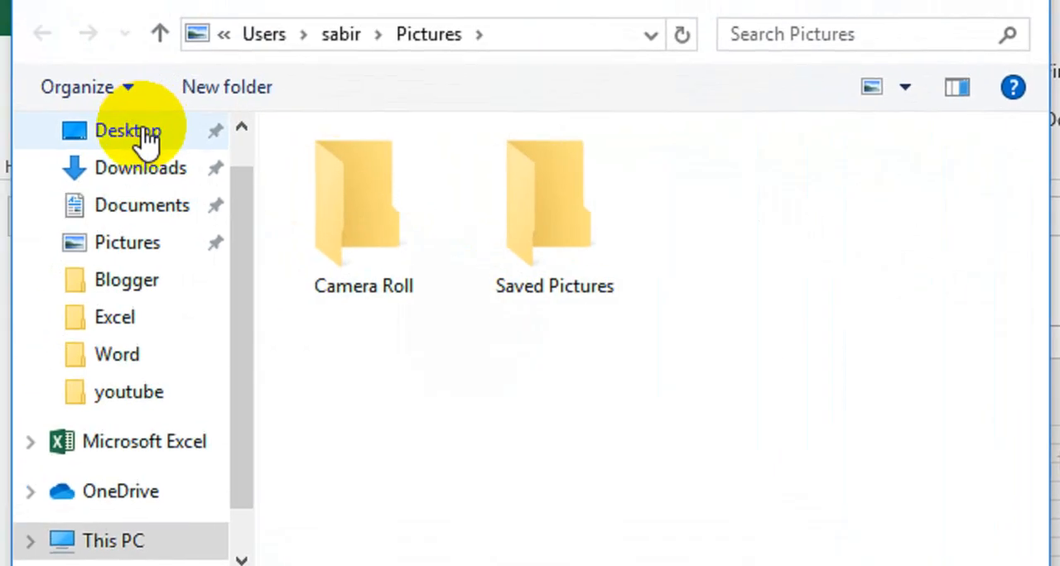
{"action": "left_click", "coordinate": [142, 135]}
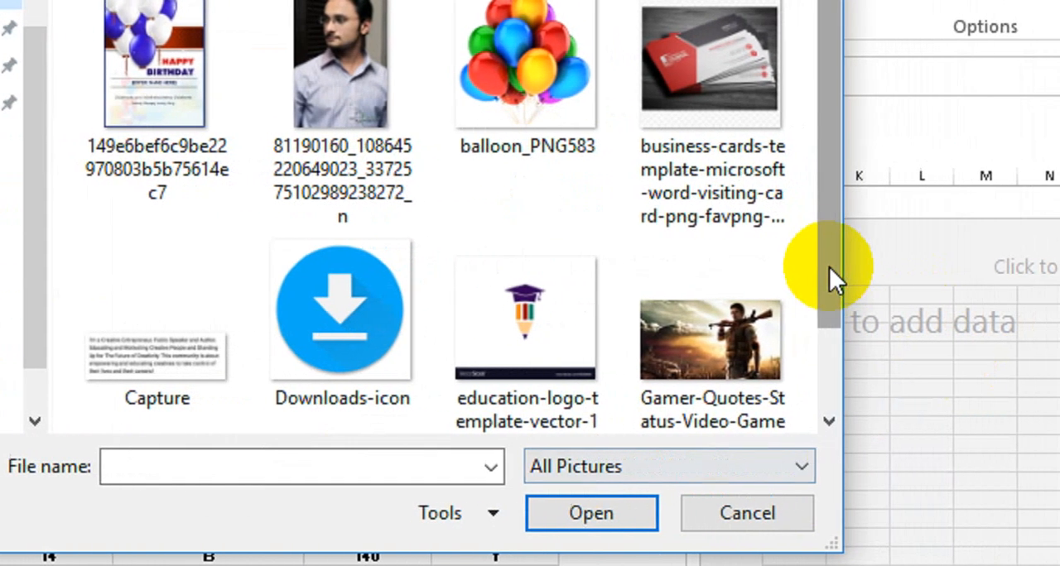
{"action": "left_click_drag", "start_coordinate": [946, 266], "coordinate": [947, 349]}
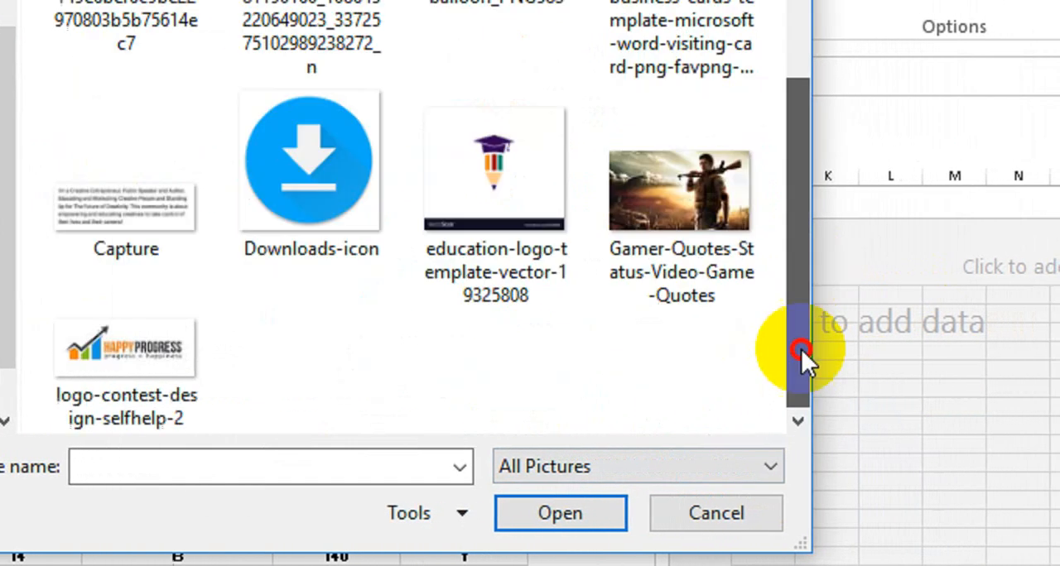
{"action": "left_click", "coordinate": [154, 318]}
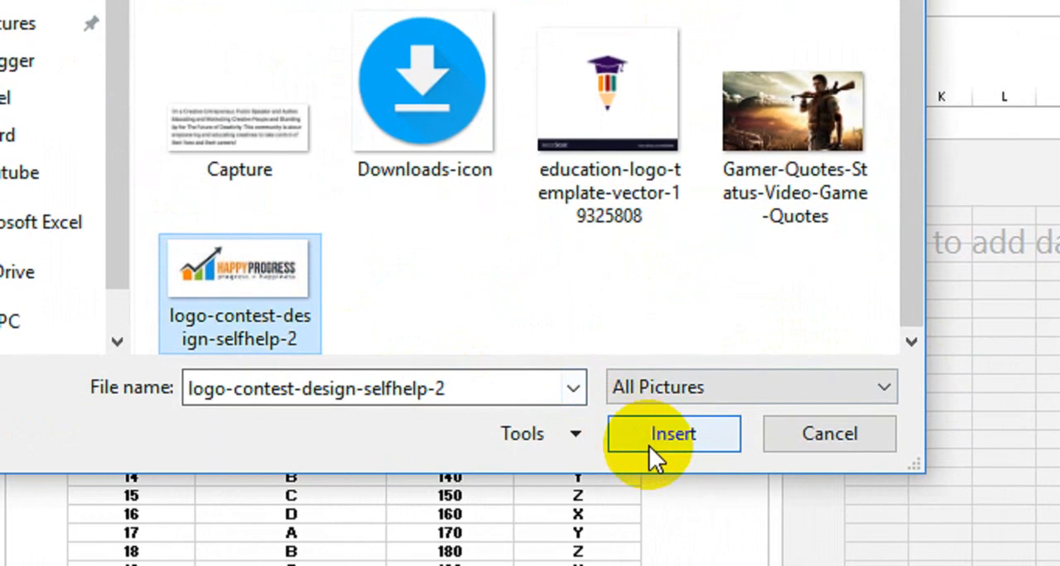
{"action": "left_click", "coordinate": [652, 466]}
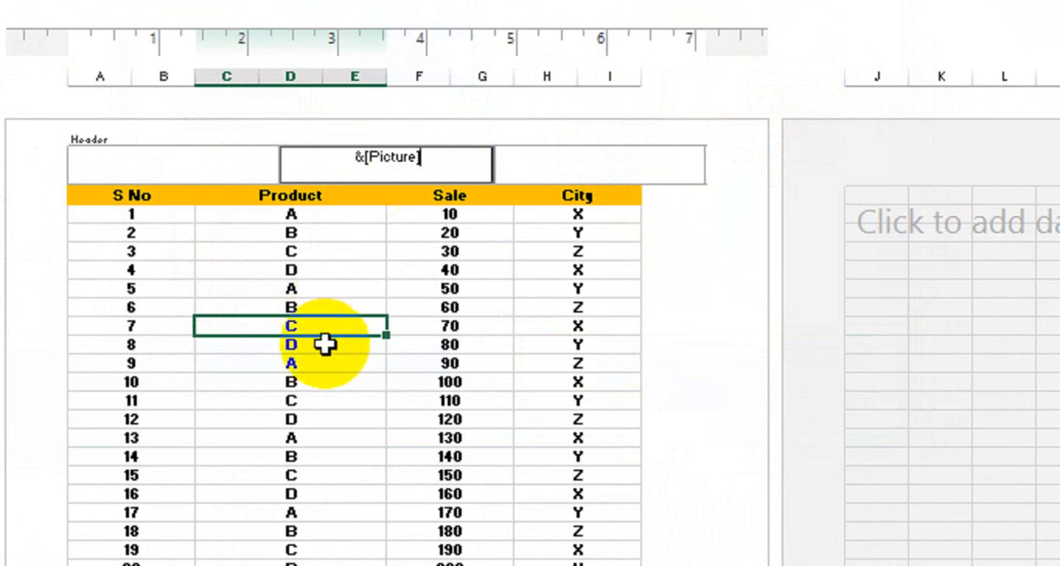
{"action": "left_click", "coordinate": [375, 434]}
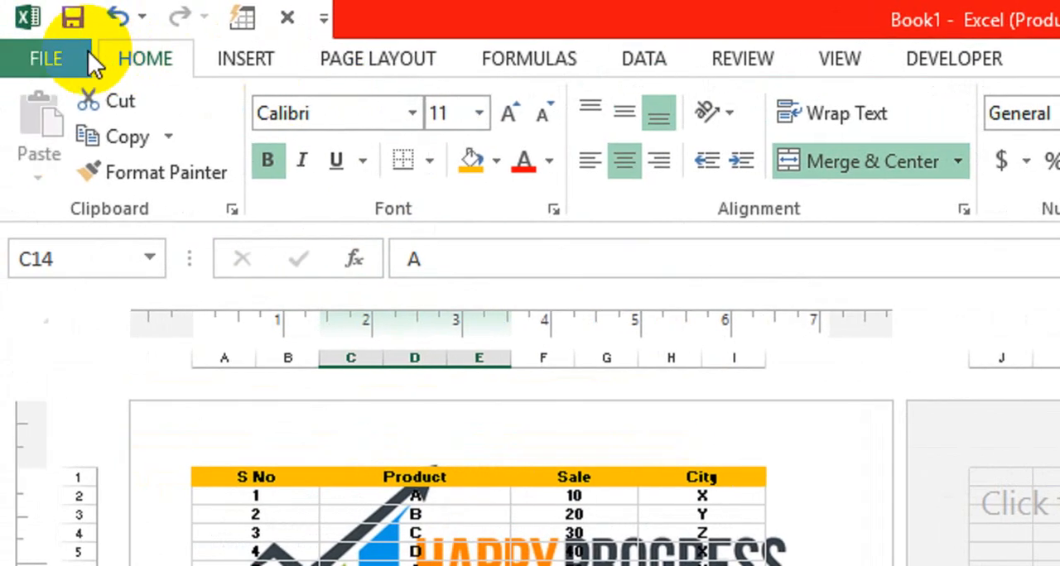
- Check the logo's placement behind the table in the print preview and return to the sheet
{"action": "left_click", "coordinate": [67, 52]}
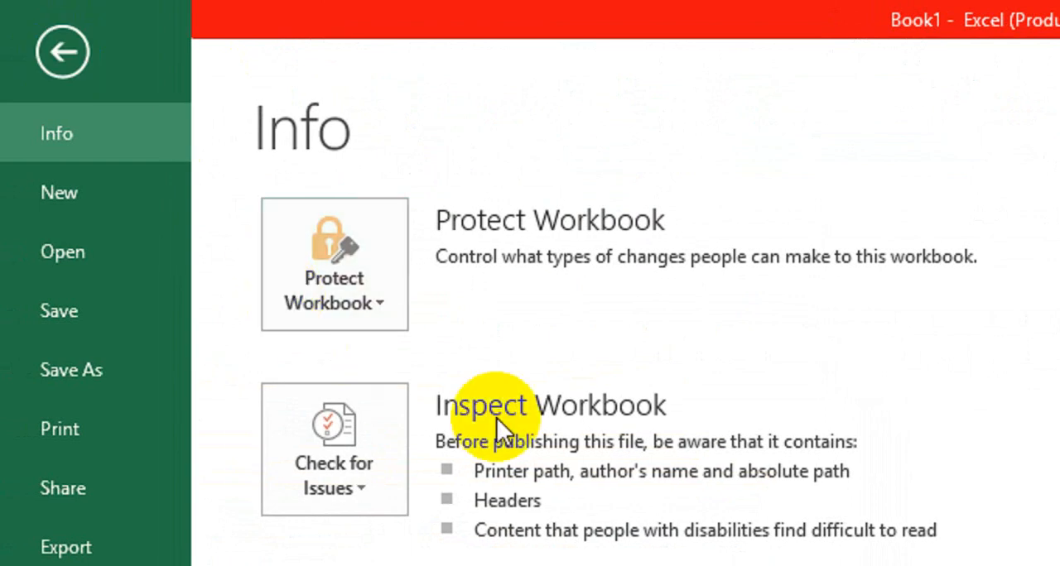
{"action": "left_click", "coordinate": [95, 428]}
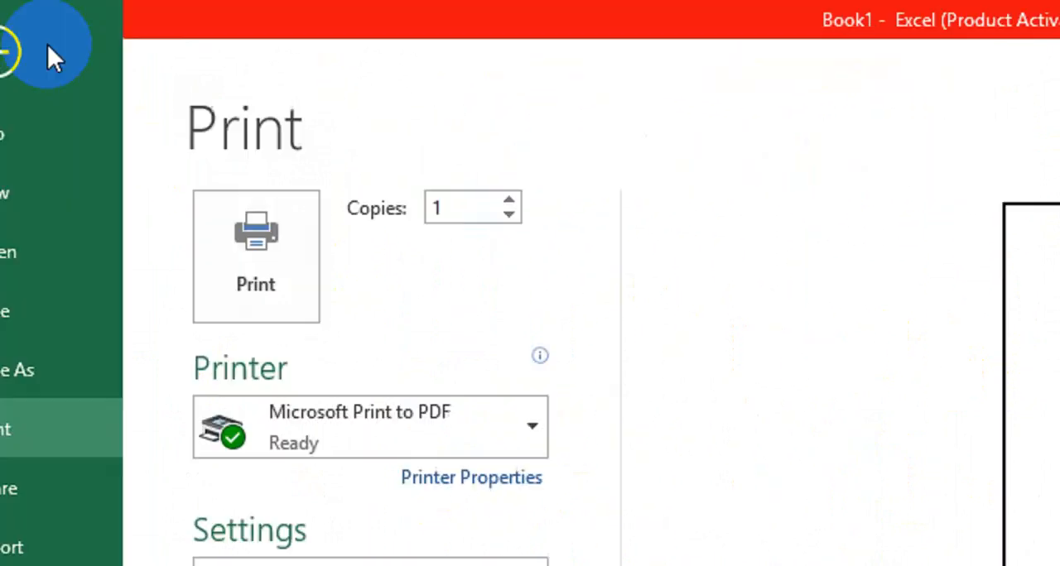
{"action": "left_click", "coordinate": [5, 51]}
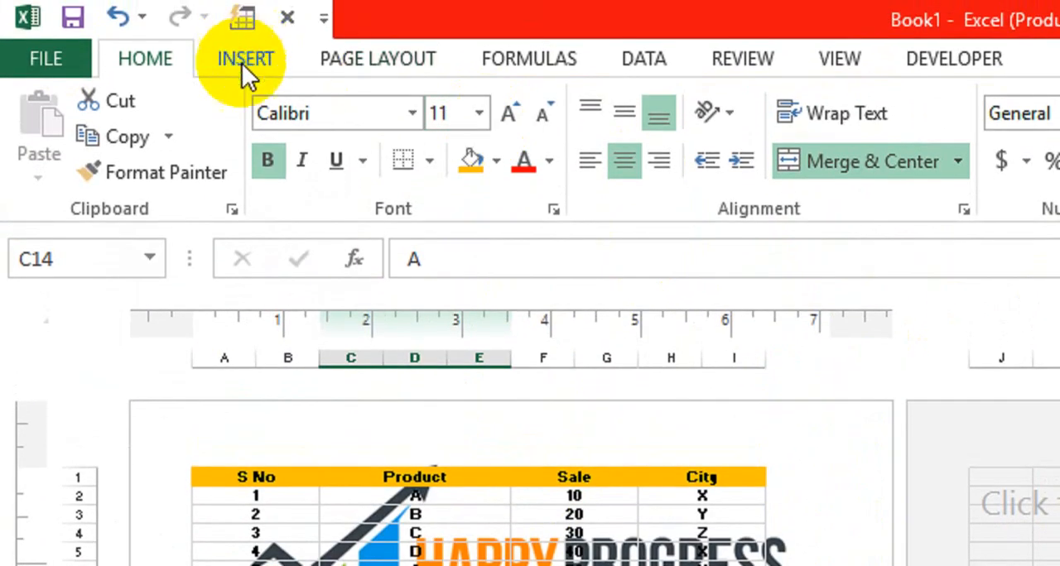
- Reopen the page header, add blank lines above the picture code to shift the logo down the page, and leave the header
{"action": "left_click", "coordinate": [242, 63]}
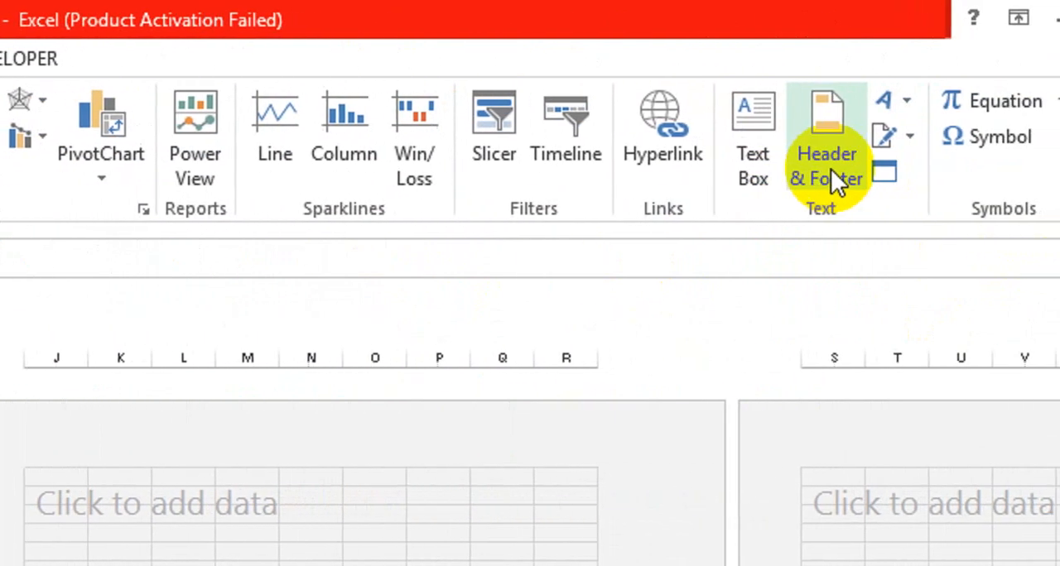
{"action": "left_click", "coordinate": [902, 178]}
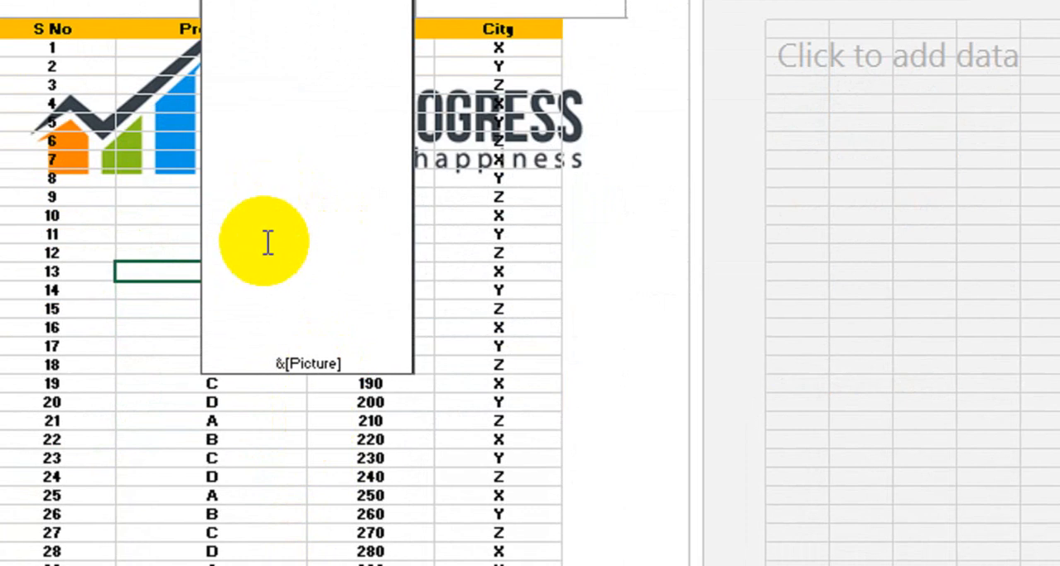
{"action": "left_click", "coordinate": [98, 346]}
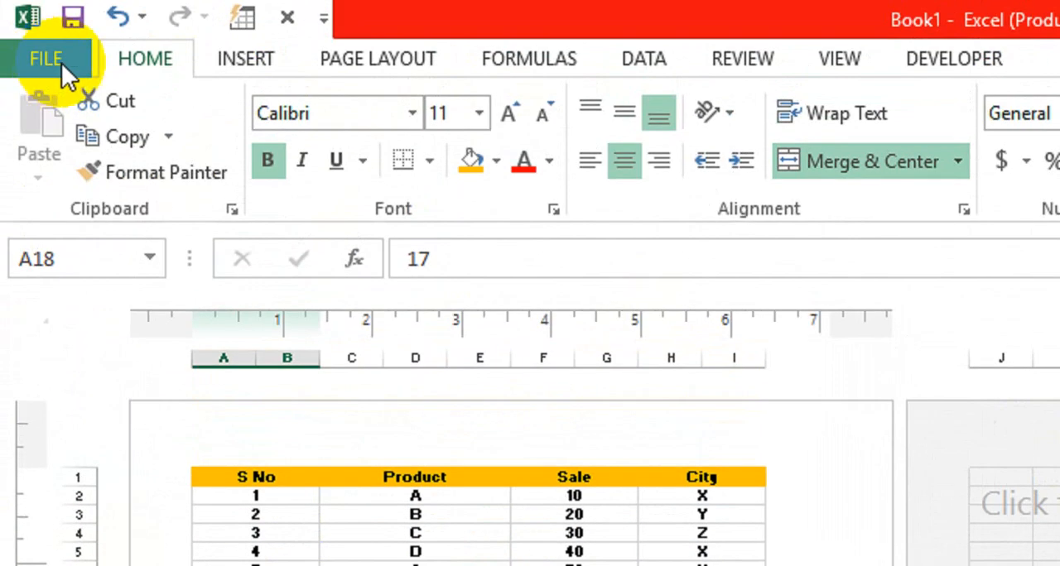
- Examine the print preview to check the lowered logo, and go back to the sheet
{"action": "left_click", "coordinate": [50, 47]}
{"action": "left_click", "coordinate": [100, 423]}
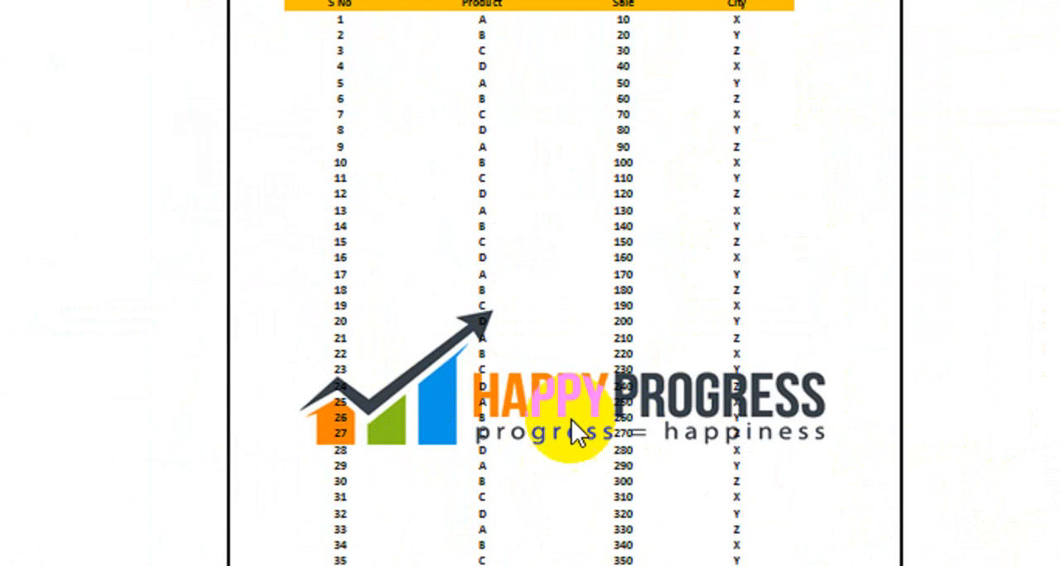
{"action": "left_click", "coordinate": [86, 67]}
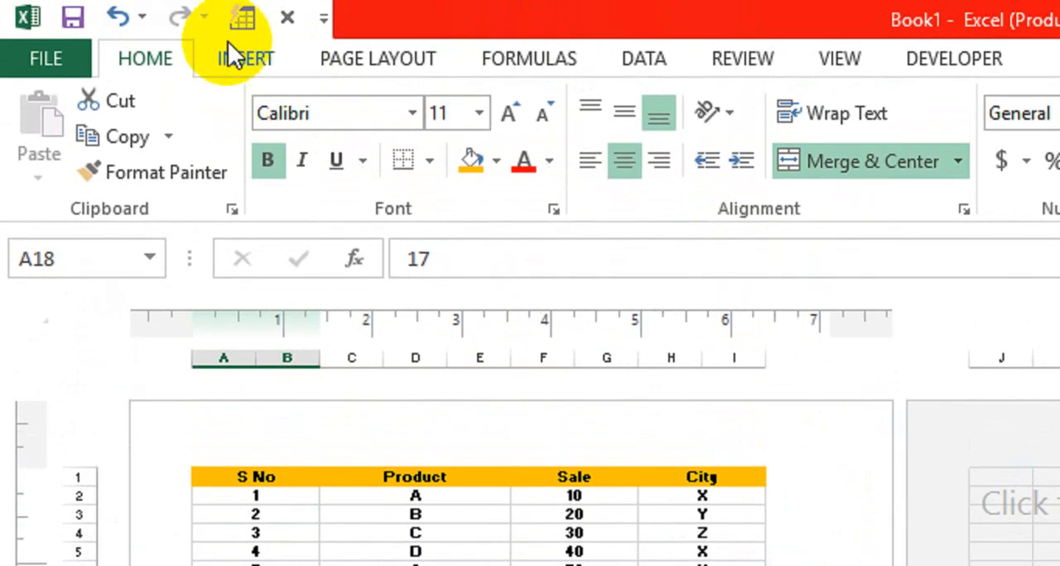
- Reopen the header and slightly reduce the logo's height and width in the Format Picture settings with the aspect ratio locked
{"action": "left_click", "coordinate": [240, 23]}
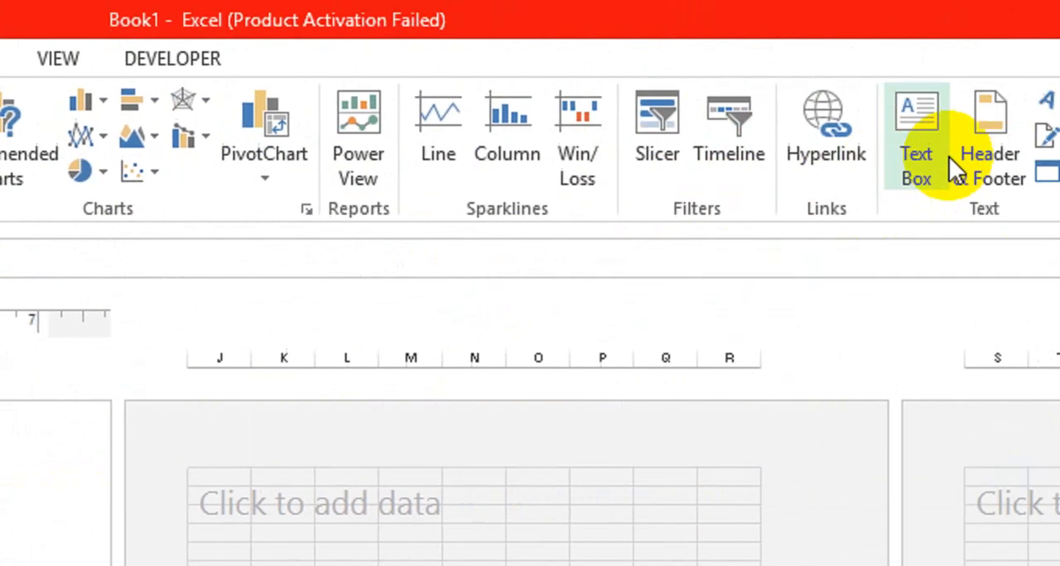
{"action": "left_click", "coordinate": [856, 169]}
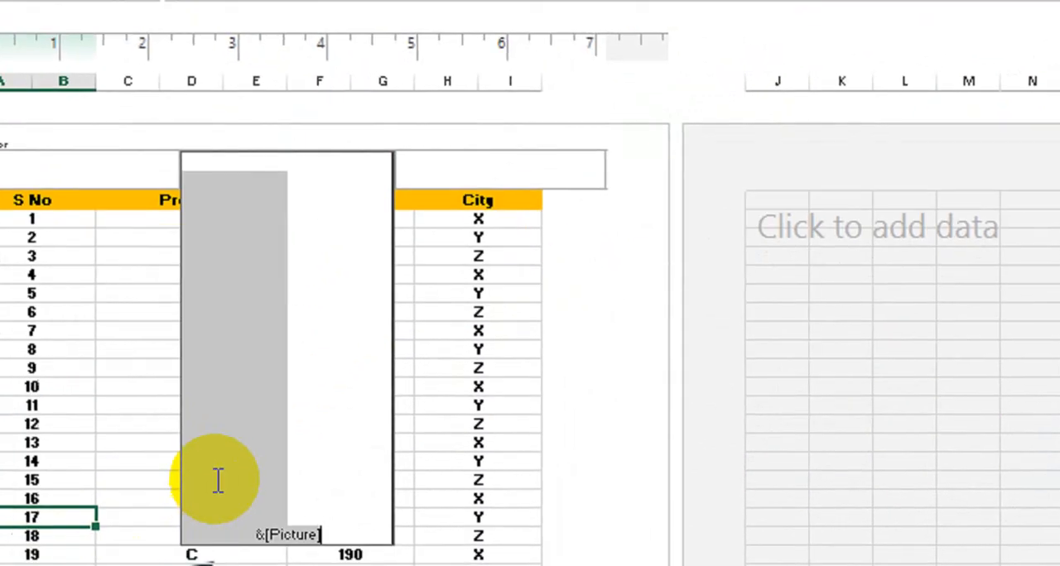
{"action": "left_click", "coordinate": [334, 522]}
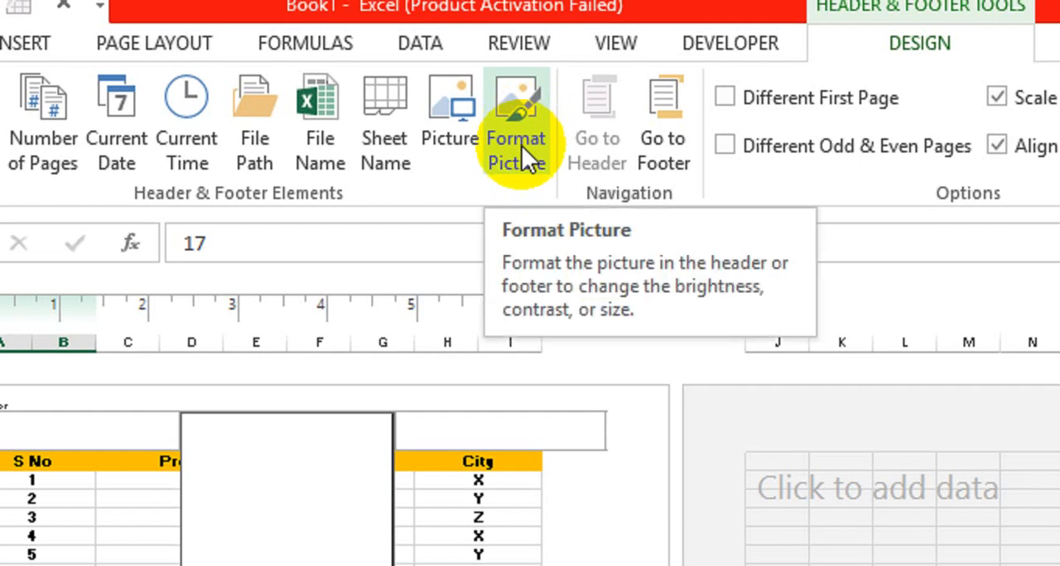
{"action": "left_click", "coordinate": [522, 145]}
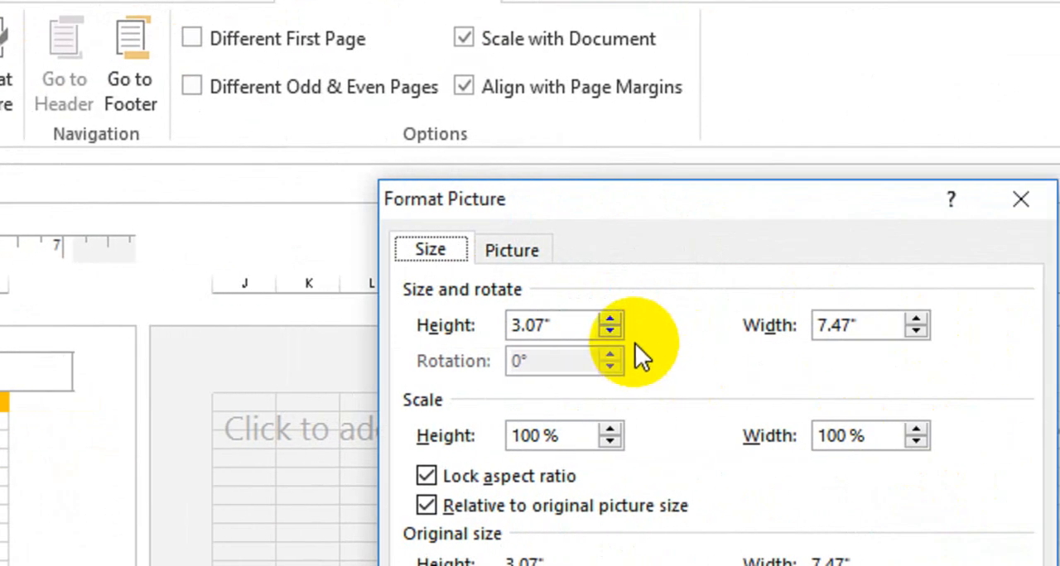
{"action": "left_click", "coordinate": [611, 331]}
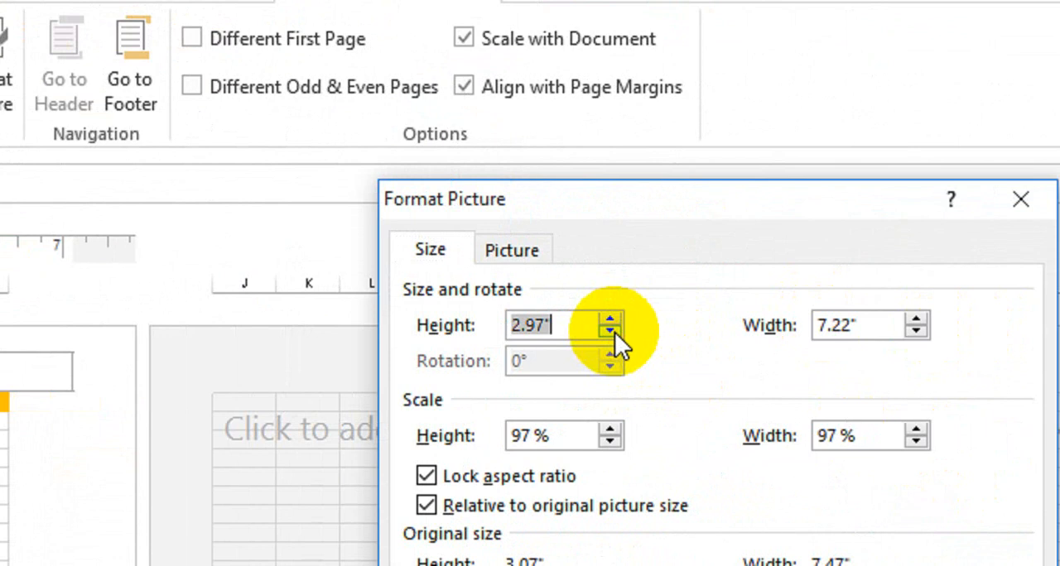
{"action": "left_click", "coordinate": [916, 332]}
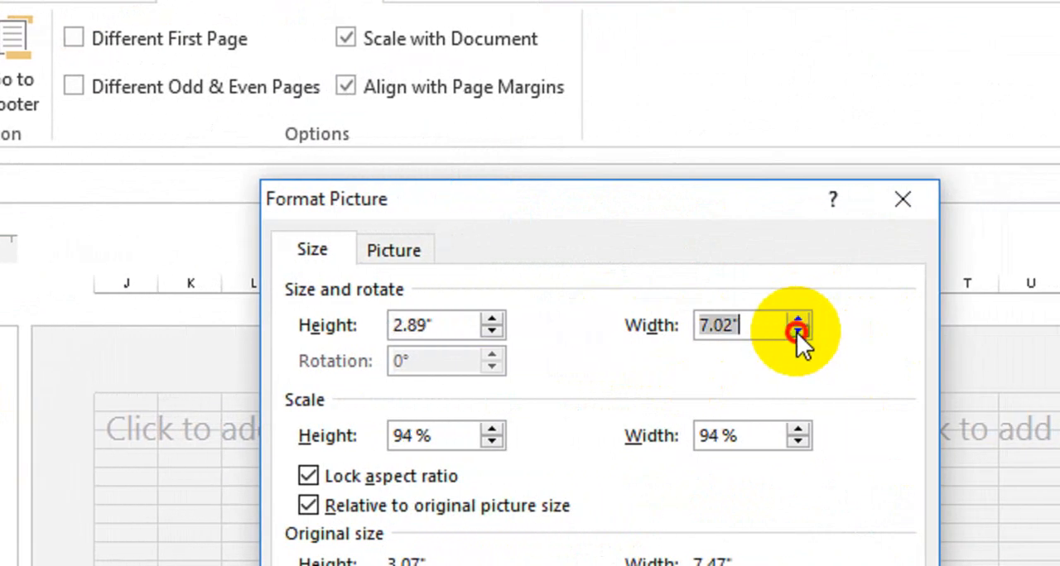
{"action": "left_click", "coordinate": [798, 333]}
{"action": "left_click", "coordinate": [798, 333]}
- Set the header picture's color to Washout, apply the formatting, and leave the header
{"action": "left_click", "coordinate": [394, 255]}
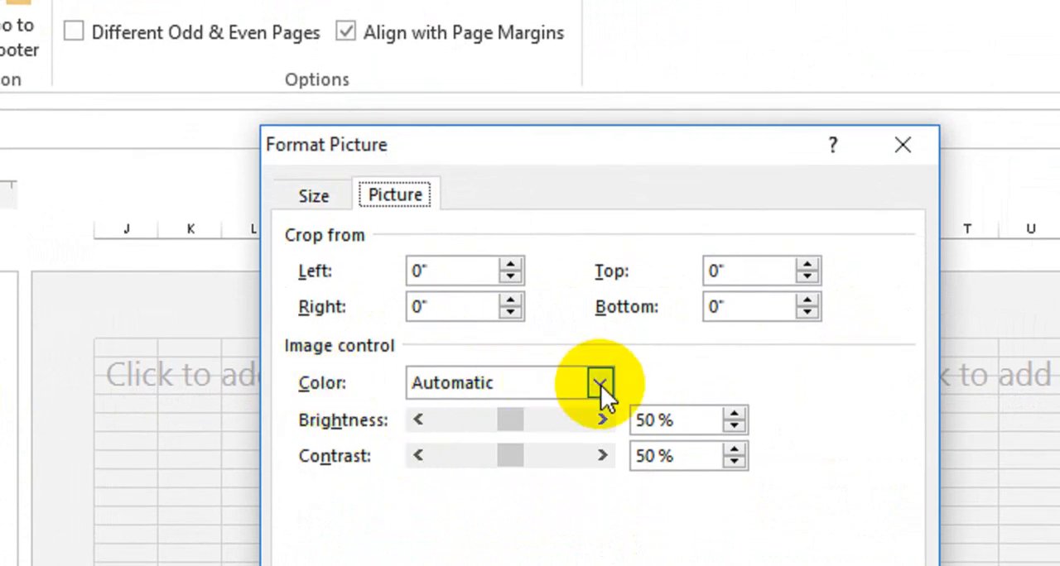
{"action": "left_click", "coordinate": [600, 385]}
{"action": "left_click", "coordinate": [495, 469]}
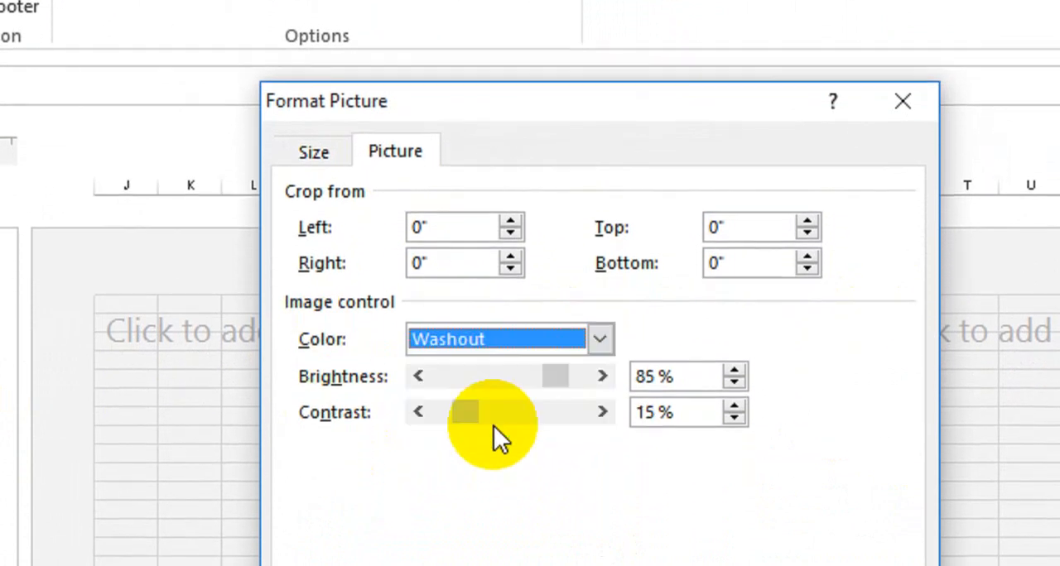
{"action": "left_click", "coordinate": [597, 342]}
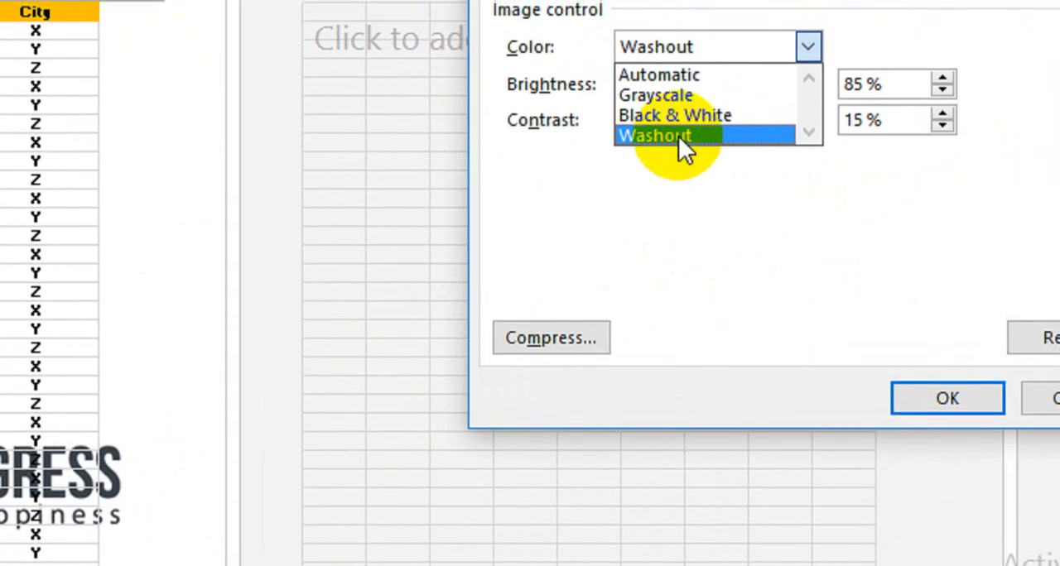
{"action": "left_click", "coordinate": [687, 147]}
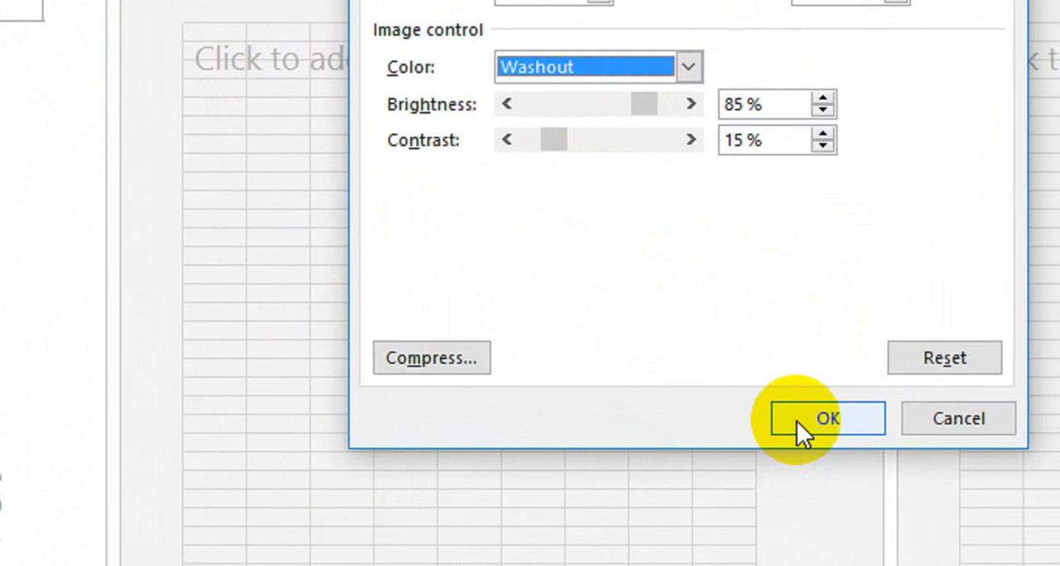
{"action": "left_click", "coordinate": [796, 421]}
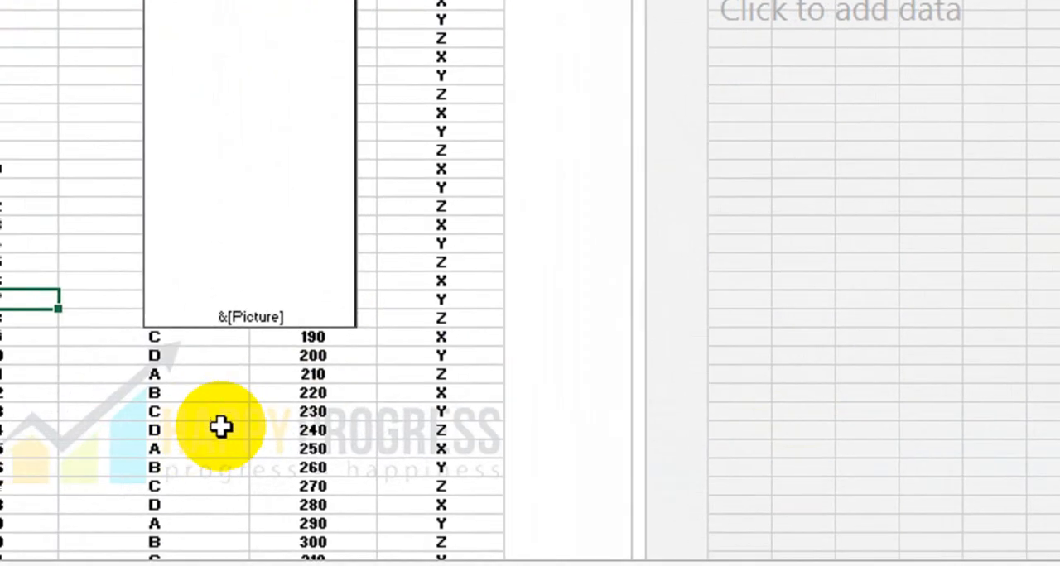
{"action": "left_click", "coordinate": [220, 428]}
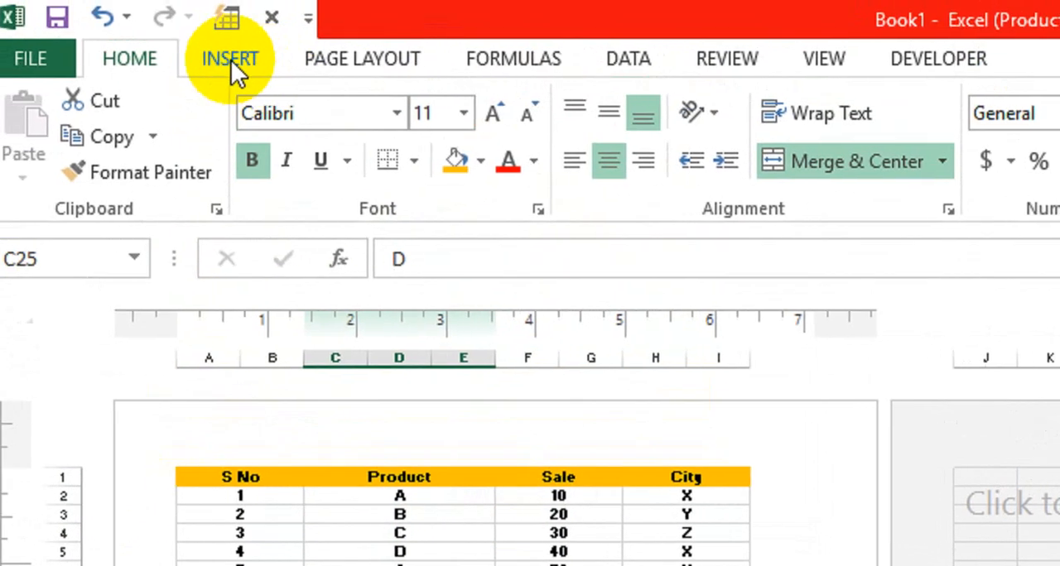
- Reopen the page header and replace the picture code in its centre section with the person's full name
{"action": "left_click", "coordinate": [234, 59]}
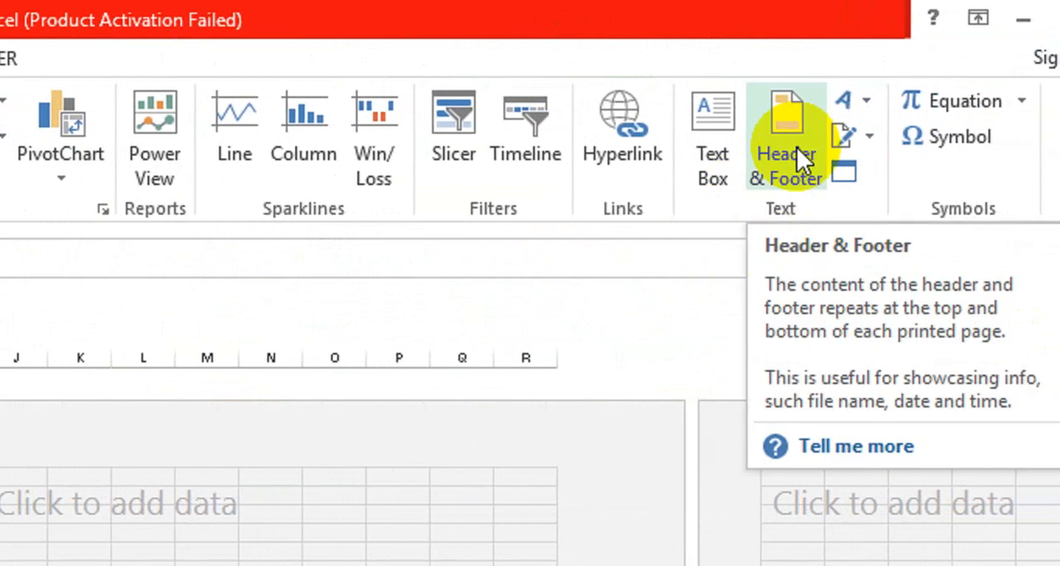
{"action": "left_click", "coordinate": [797, 147]}
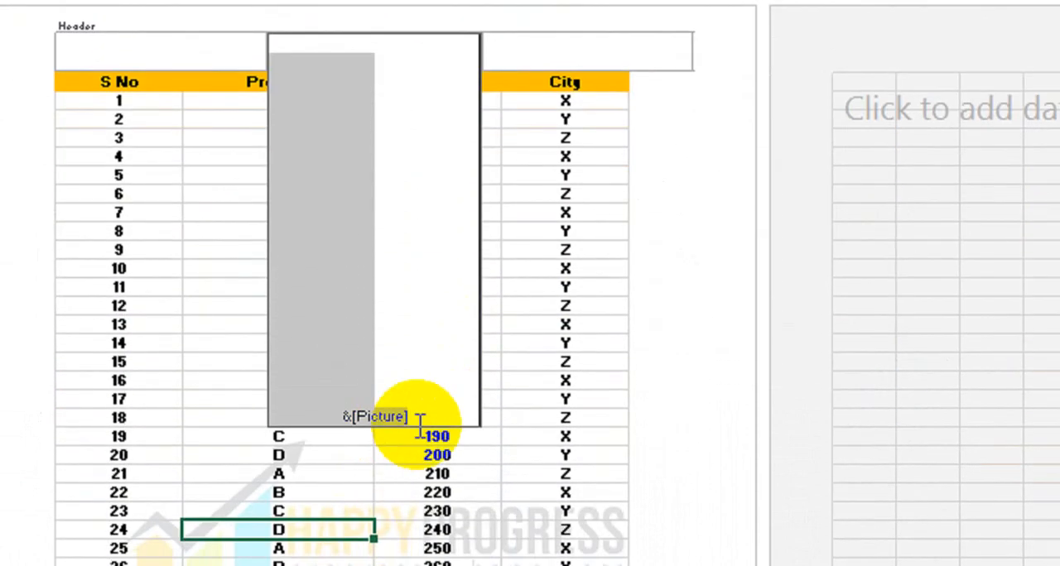
{"action": "key", "text": "Delete"}
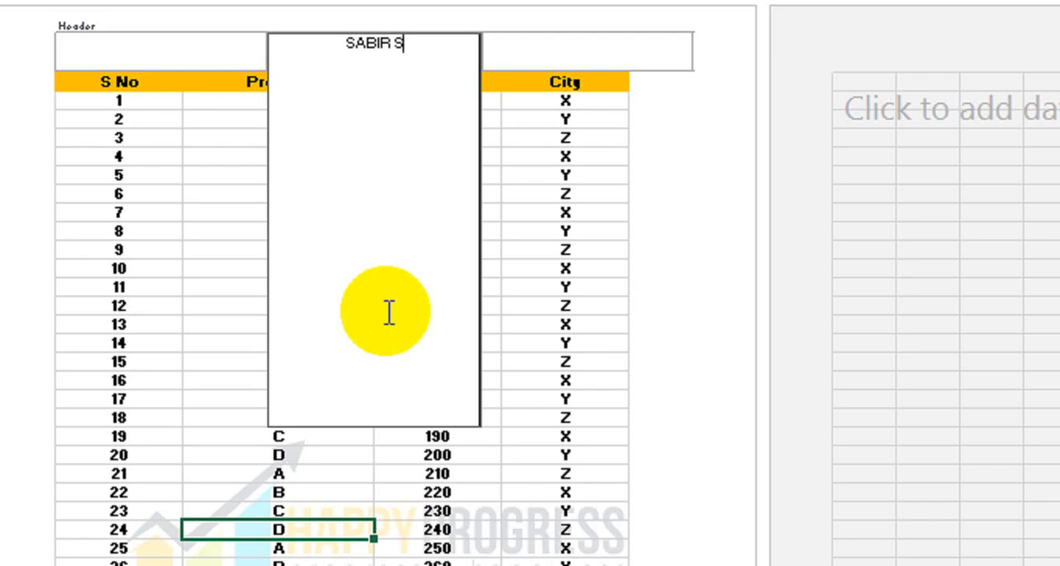
- Leave the page header and return to the sheet
{"action": "left_click", "coordinate": [265, 181]}
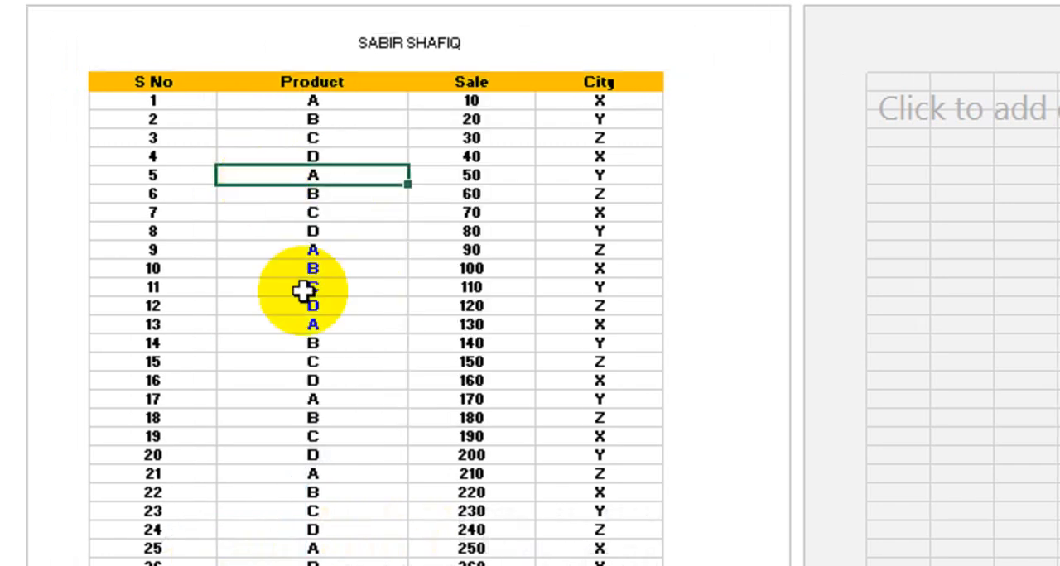
{"action": "left_click", "coordinate": [413, 290]}
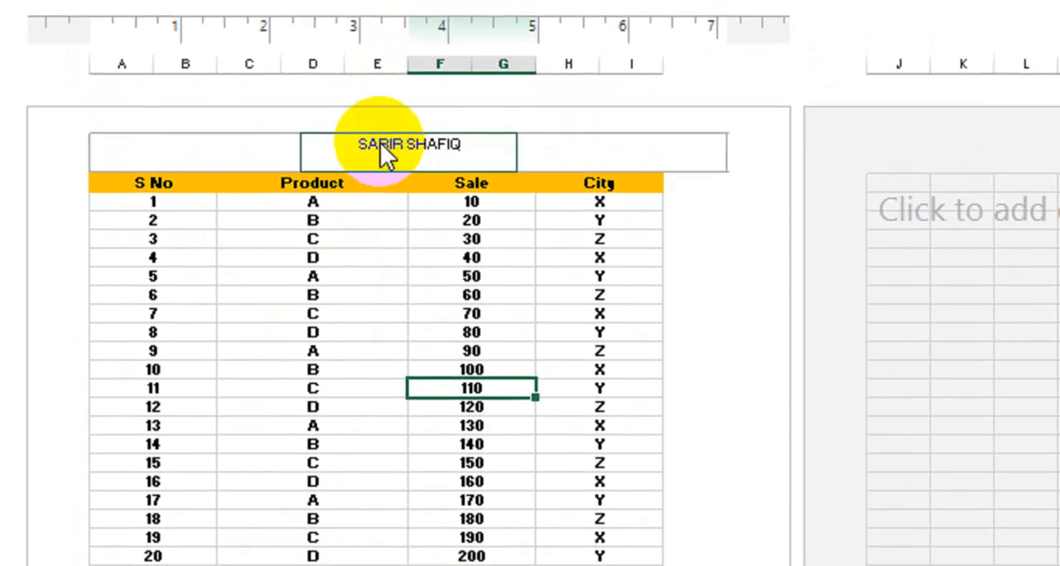
{"action": "left_click", "coordinate": [382, 146]}
{"action": "left_click", "coordinate": [342, 422]}
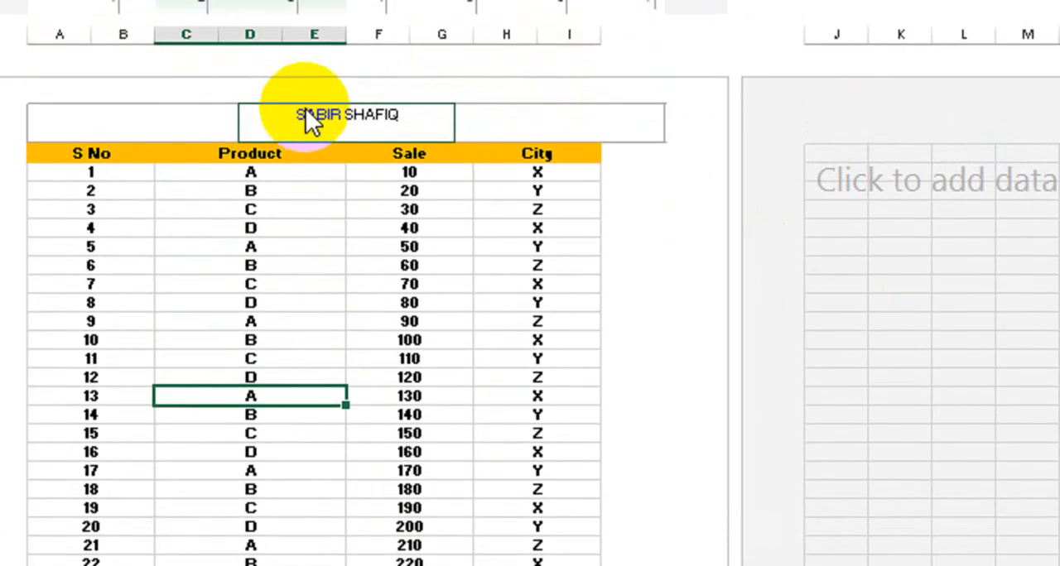
- Reopen the header and insert several blank lines above the person's name to move it down the page
{"action": "left_click", "coordinate": [308, 33]}
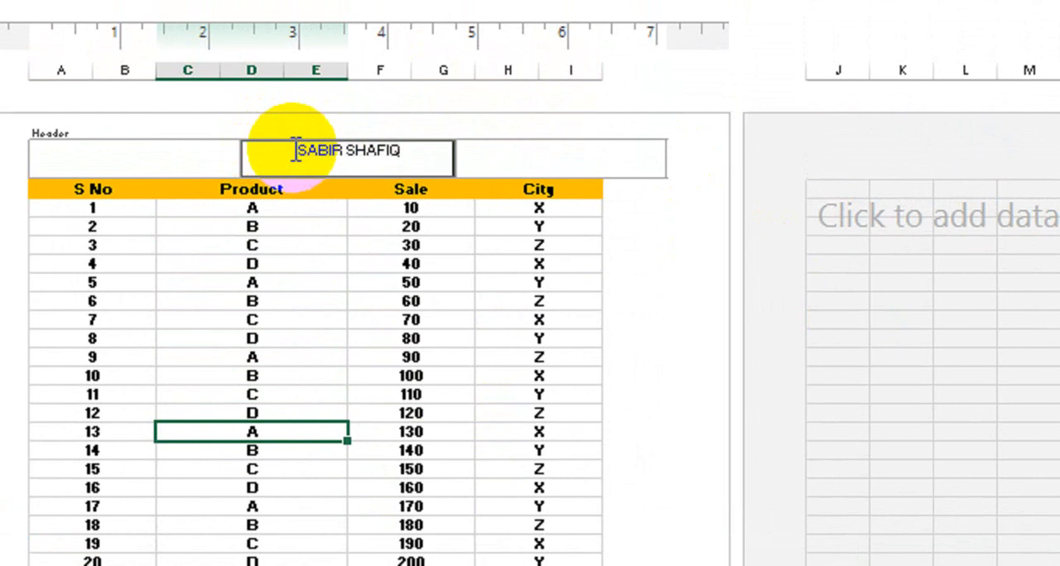
{"action": "key", "text": "Return"}
{"action": "key", "text": "Return"}
{"action": "key", "text": "Return"}
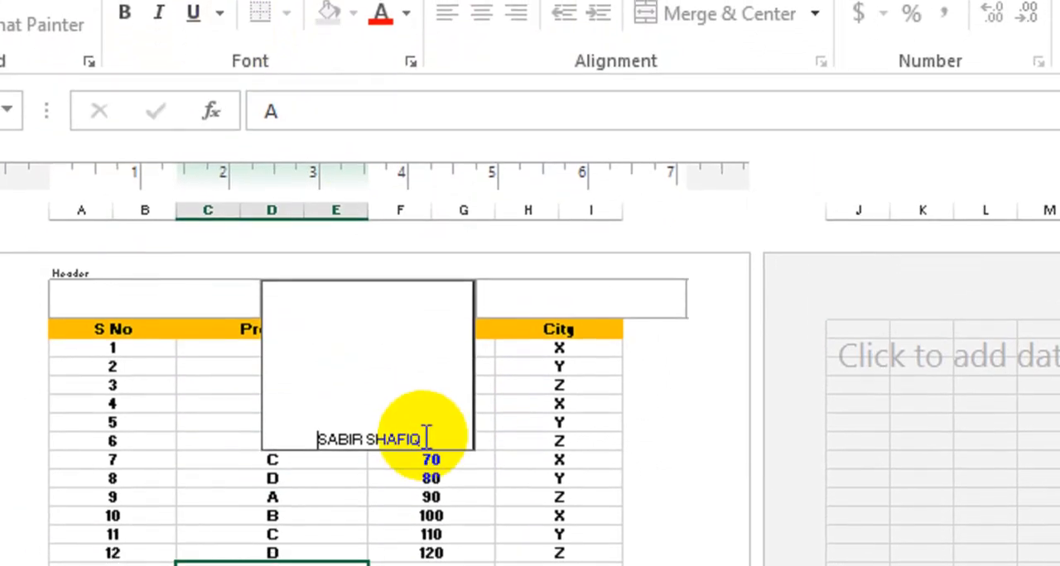
- Enlarge the name in the header to 36 pt, make it bold, and leave the header
{"action": "left_click_drag", "start_coordinate": [405, 299], "coordinate": [276, 287]}
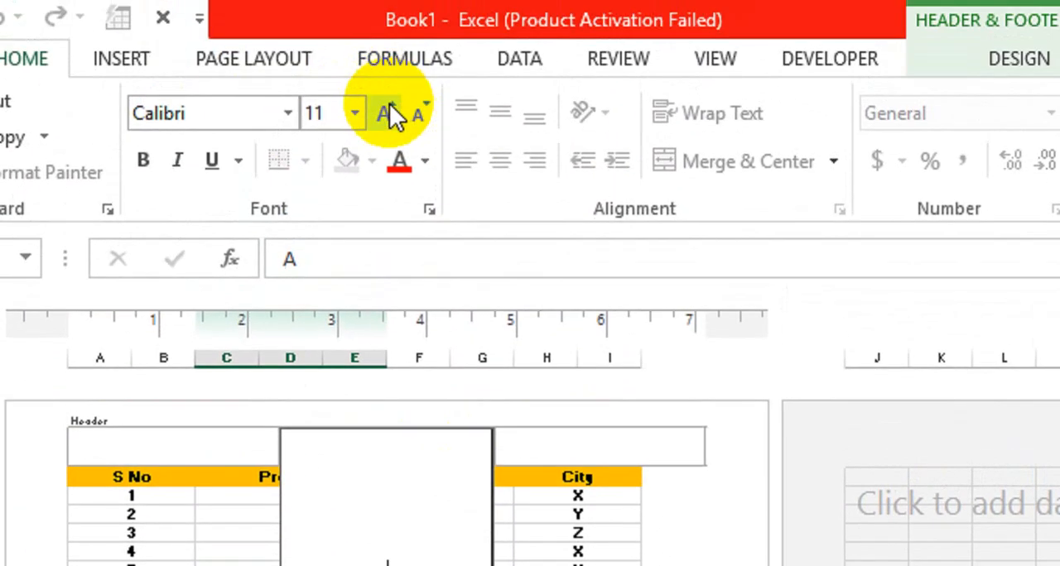
{"action": "left_click", "coordinate": [390, 105]}
{"action": "left_click", "coordinate": [389, 105]}
{"action": "left_click", "coordinate": [389, 105]}
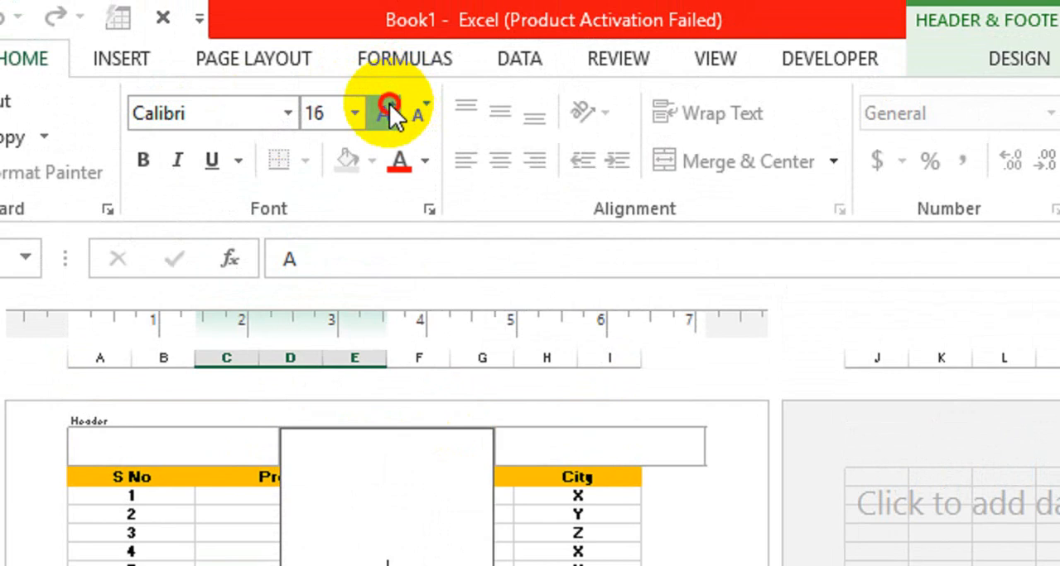
{"action": "left_click", "coordinate": [389, 105]}
{"action": "left_click", "coordinate": [389, 105]}
{"action": "left_click", "coordinate": [389, 105]}
{"action": "left_click", "coordinate": [389, 105]}
{"action": "left_click", "coordinate": [389, 105]}
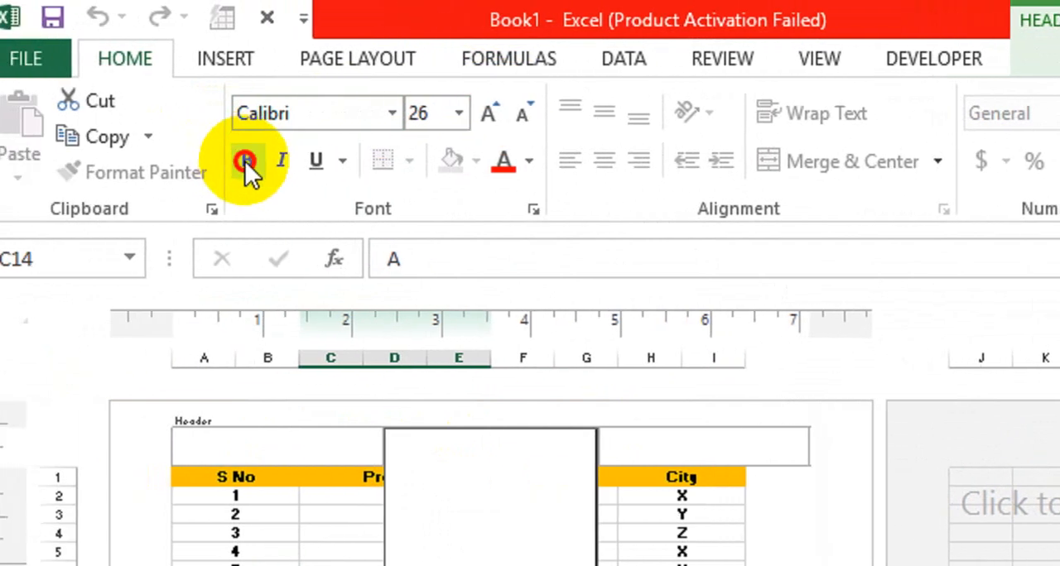
{"action": "left_click", "coordinate": [245, 162]}
{"action": "left_click", "coordinate": [512, 112]}
{"action": "left_click", "coordinate": [511, 112]}
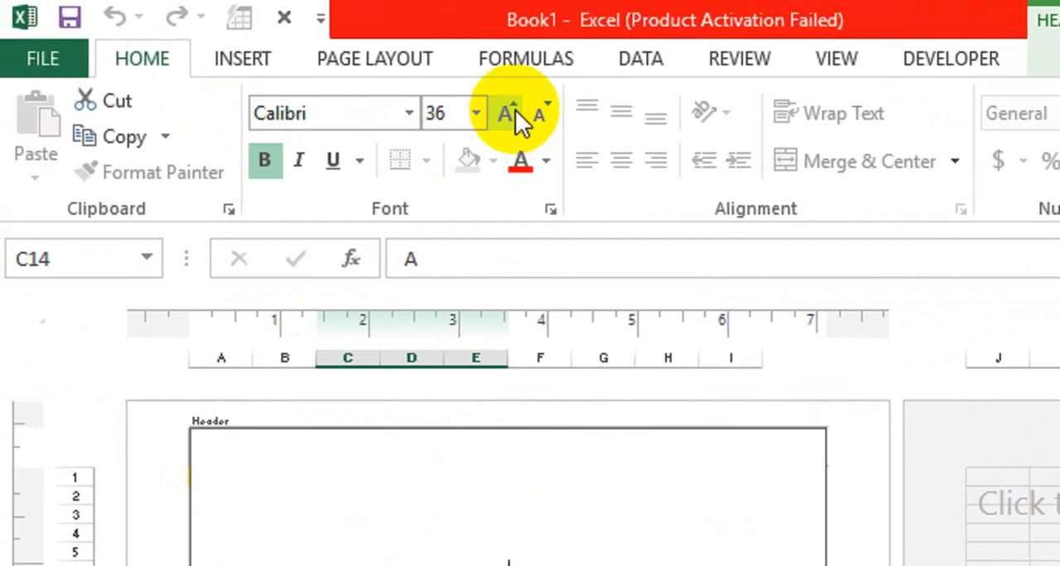
{"action": "left_click", "coordinate": [512, 111]}
{"action": "left_click", "coordinate": [504, 500]}
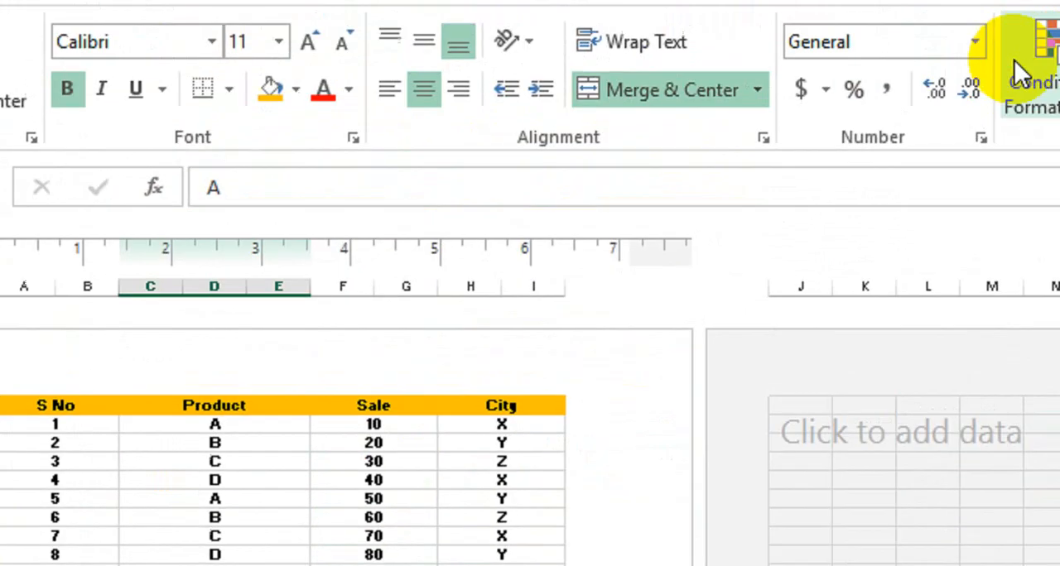
- Reopen the header, insert more blank lines before the name to lower it to around S No 21 and 22, and leave the header
{"action": "left_click", "coordinate": [123, 71]}
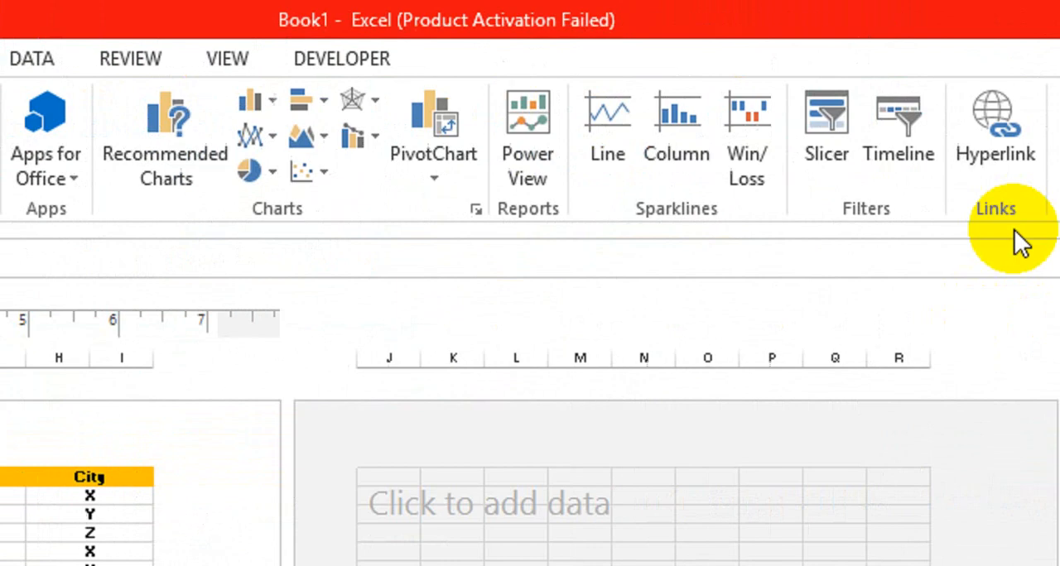
{"action": "left_click", "coordinate": [803, 177]}
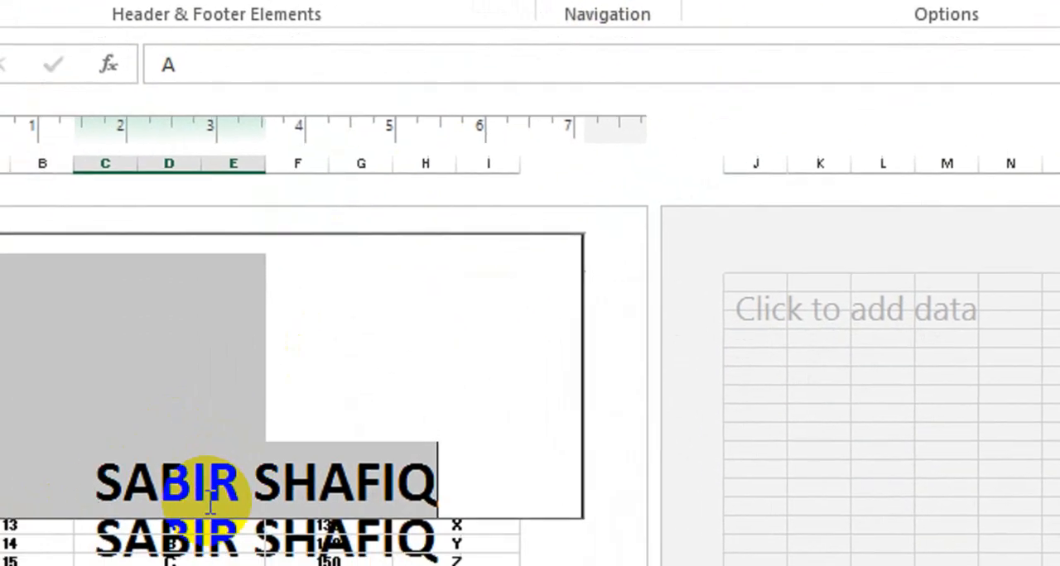
{"action": "left_click", "coordinate": [209, 497]}
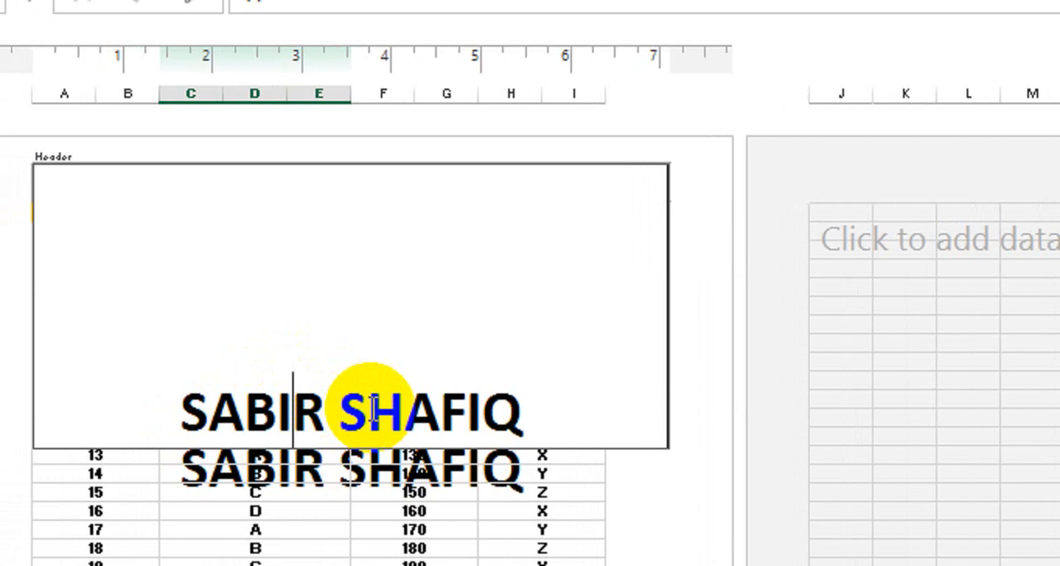
{"action": "left_click", "coordinate": [184, 410]}
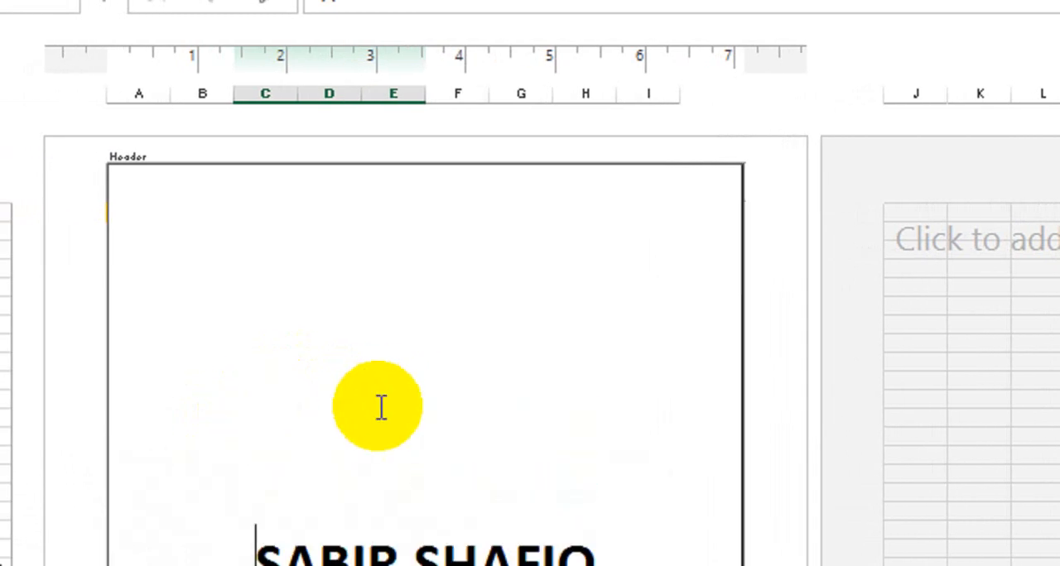
{"action": "left_click", "coordinate": [538, 431]}
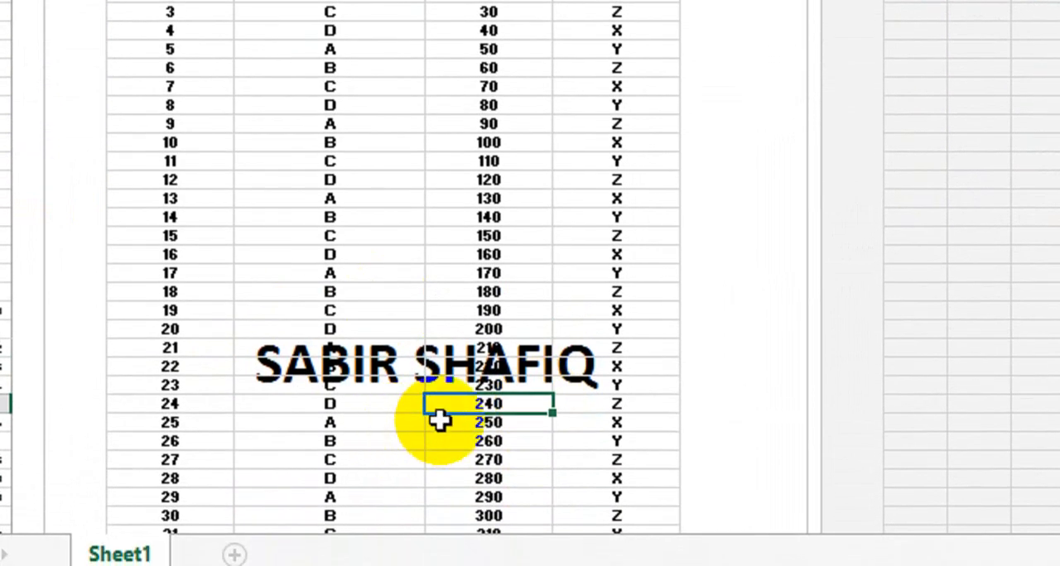